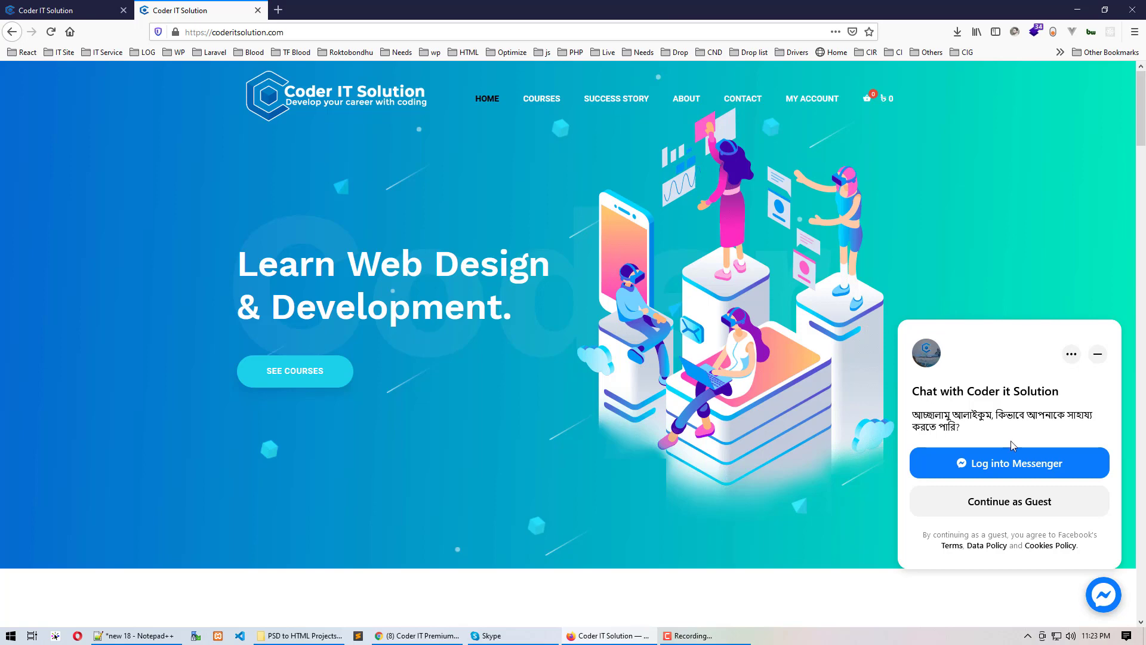
# Step: Sign in to the student account with the prefilled credentials after completing the "I'm not a robot" check
pyautogui.click(806, 103)
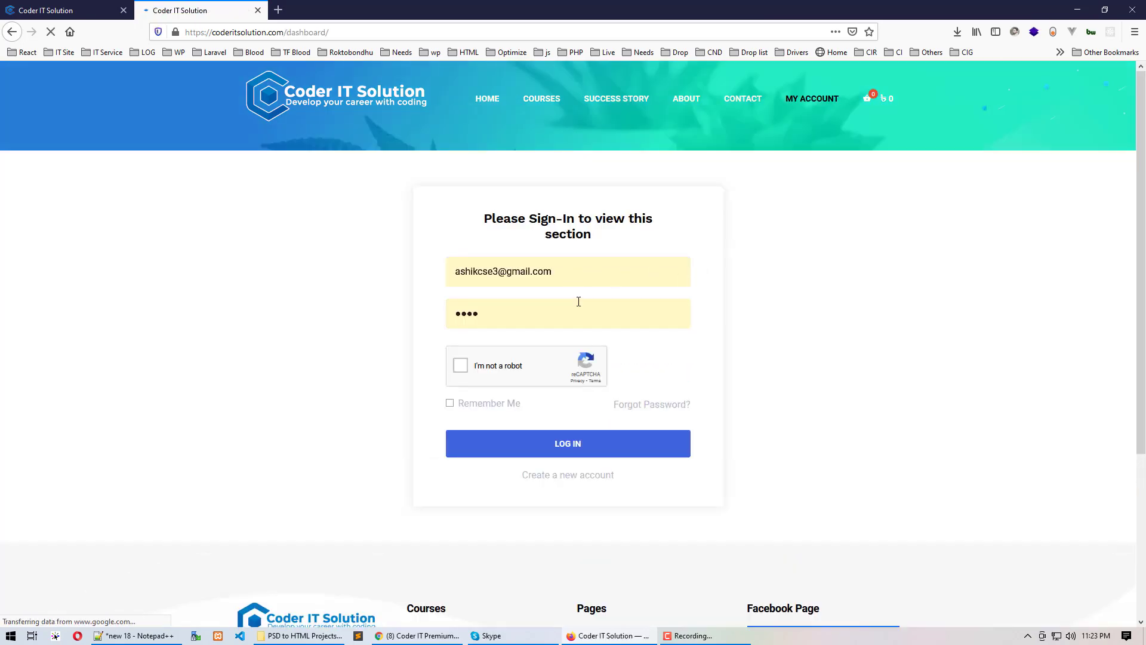
pyautogui.click(461, 365)
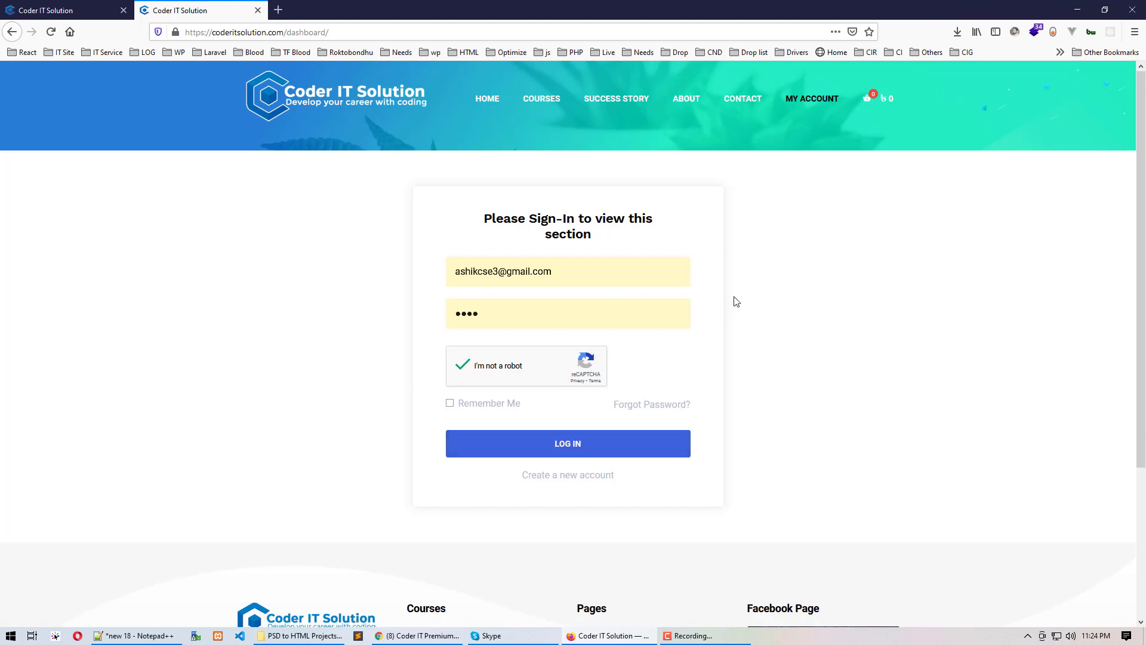
pyautogui.press('Return')
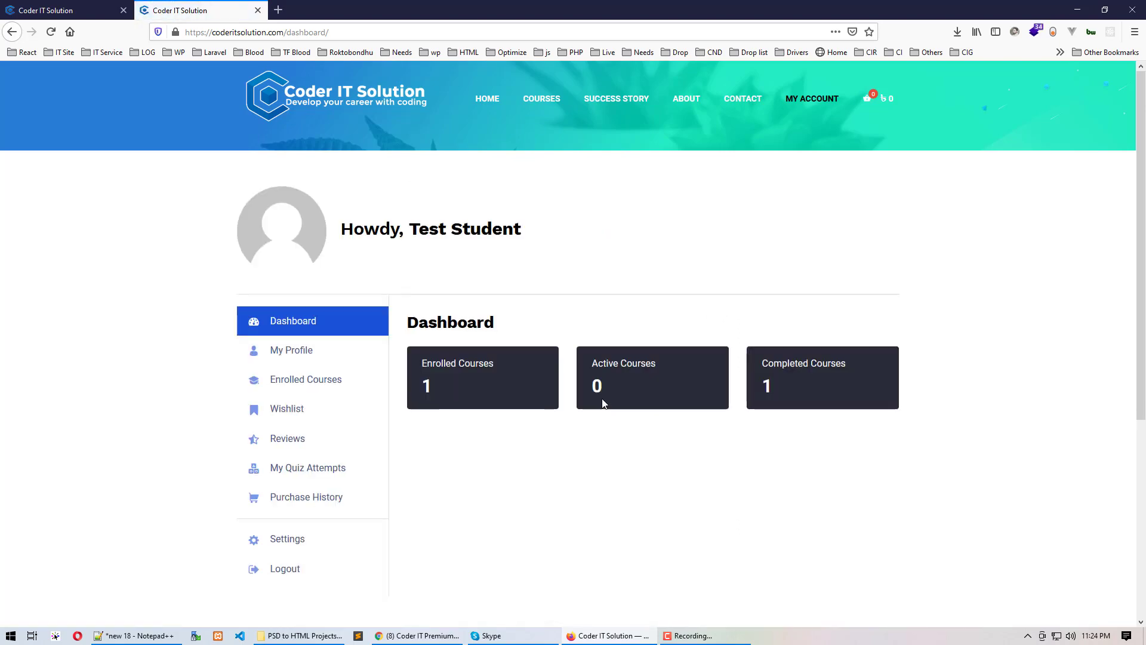
pyautogui.scroll(-5, 601, 399)
pyautogui.scroll(5, 601, 398)
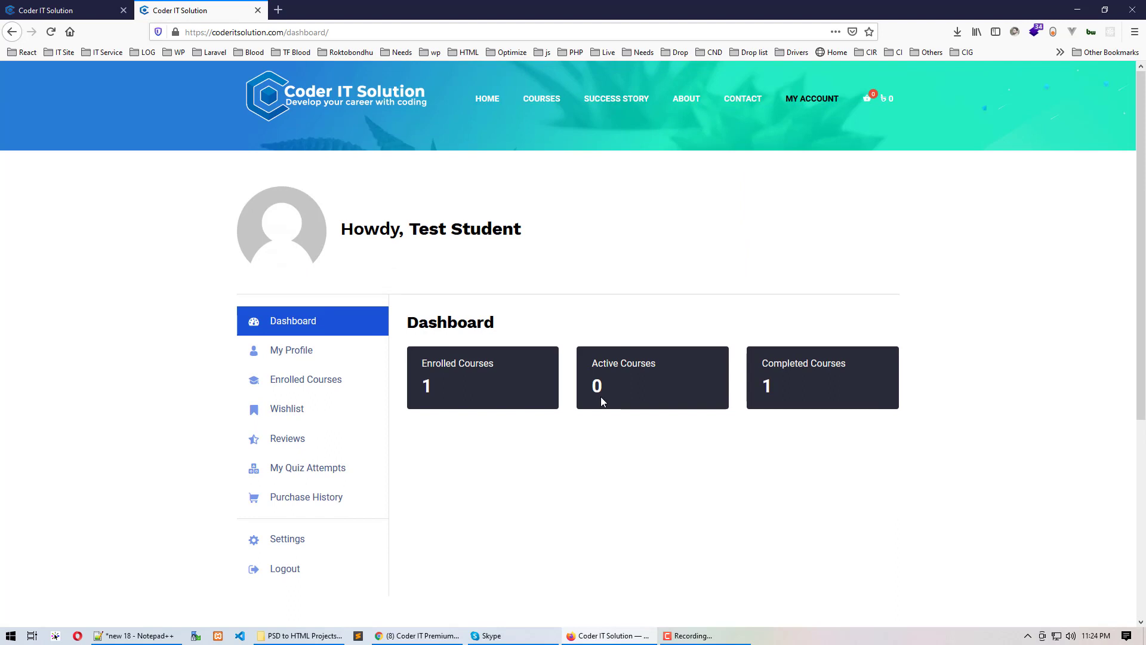
# Step: Open the "Basic to Advance – Professional Web Design" course from the enrolled courses and look over its overview
pyautogui.click(330, 382)
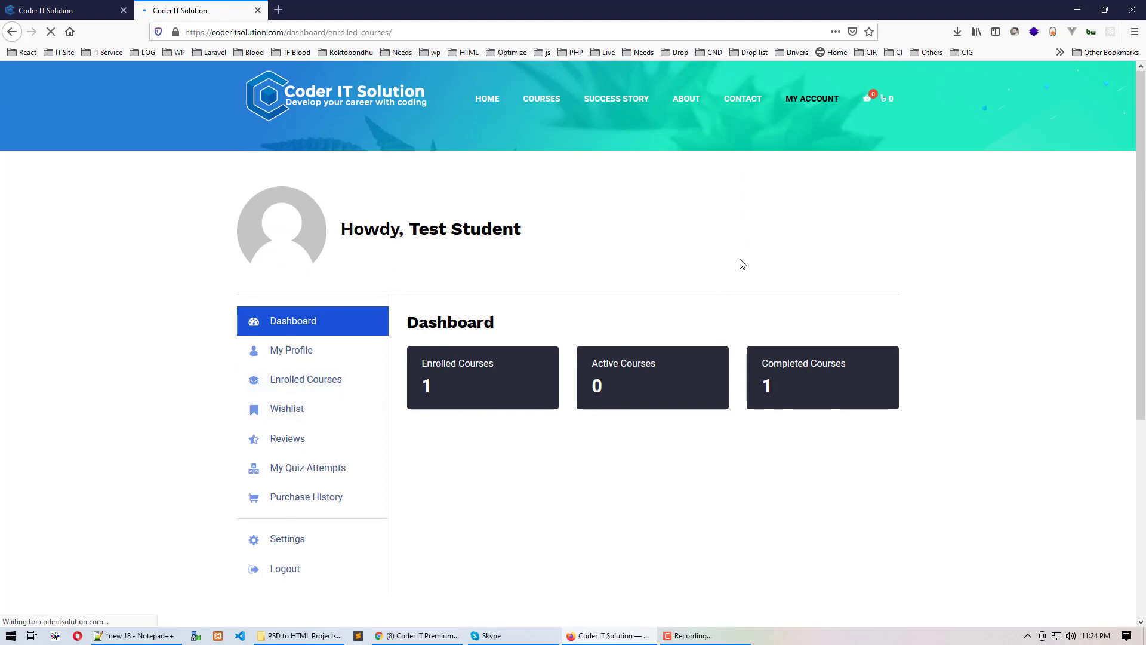
pyautogui.scroll(-3, 735, 311)
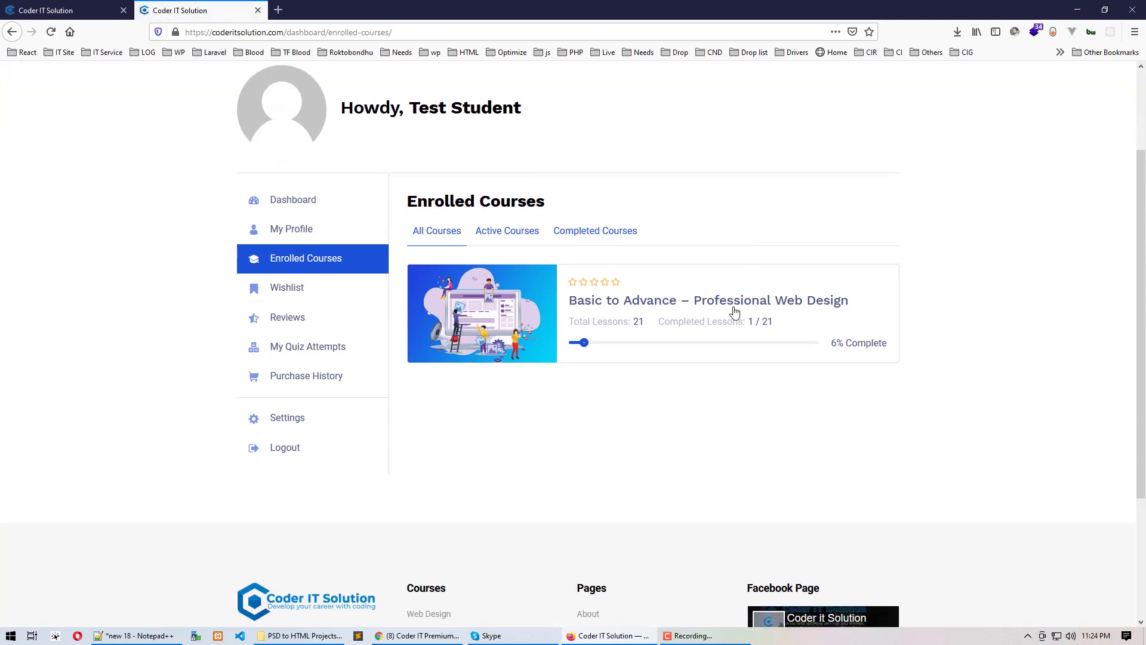
pyautogui.scroll(1, 513, 288)
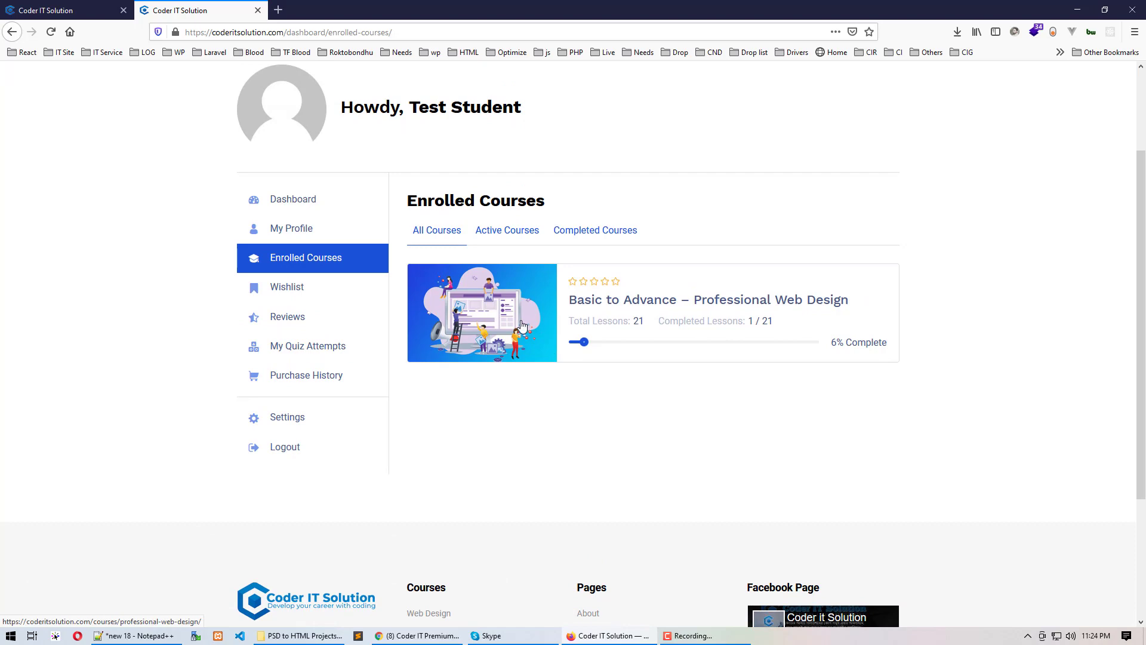
pyautogui.click(821, 343)
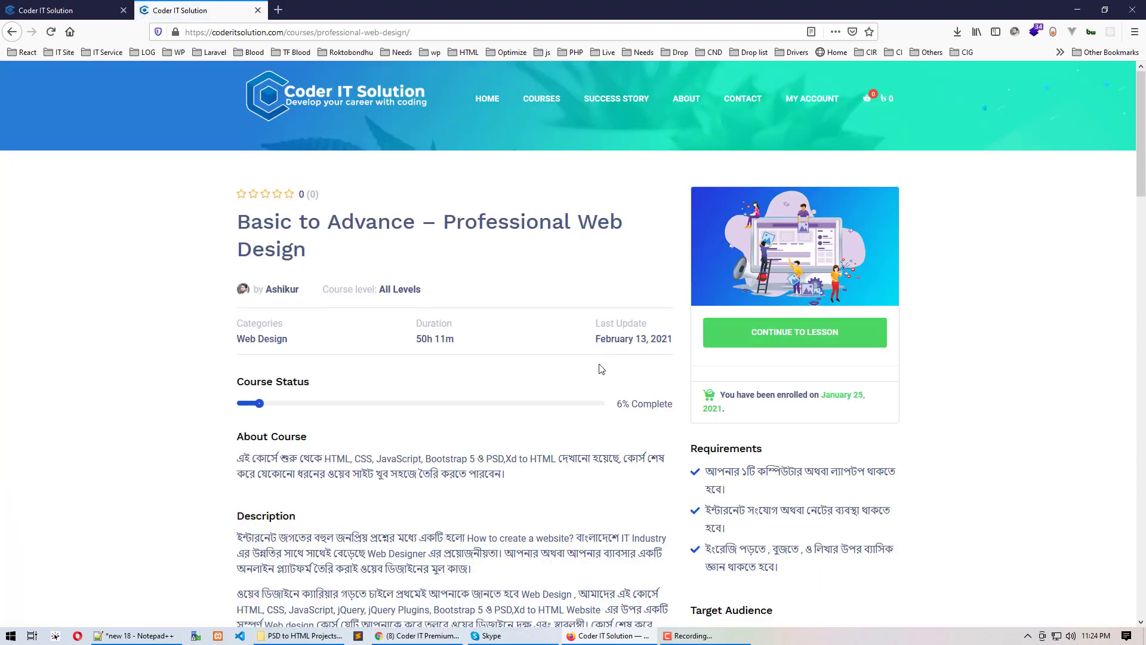
pyautogui.scroll(-6, 601, 367)
pyautogui.scroll(5, 597, 364)
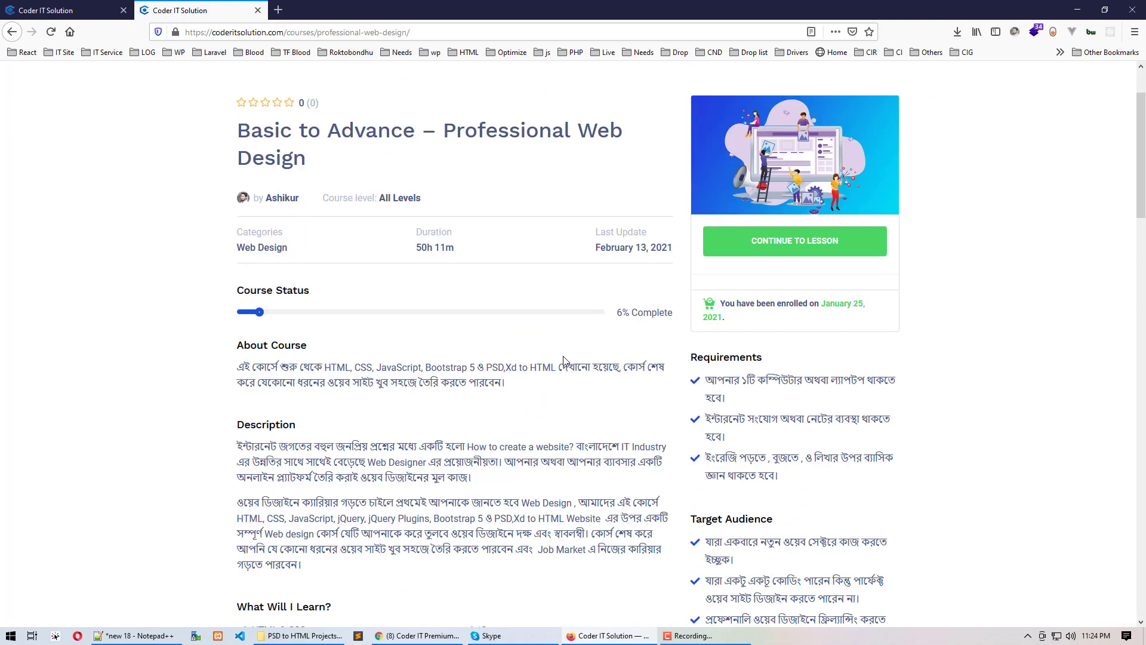
pyautogui.scroll(2, 555, 364)
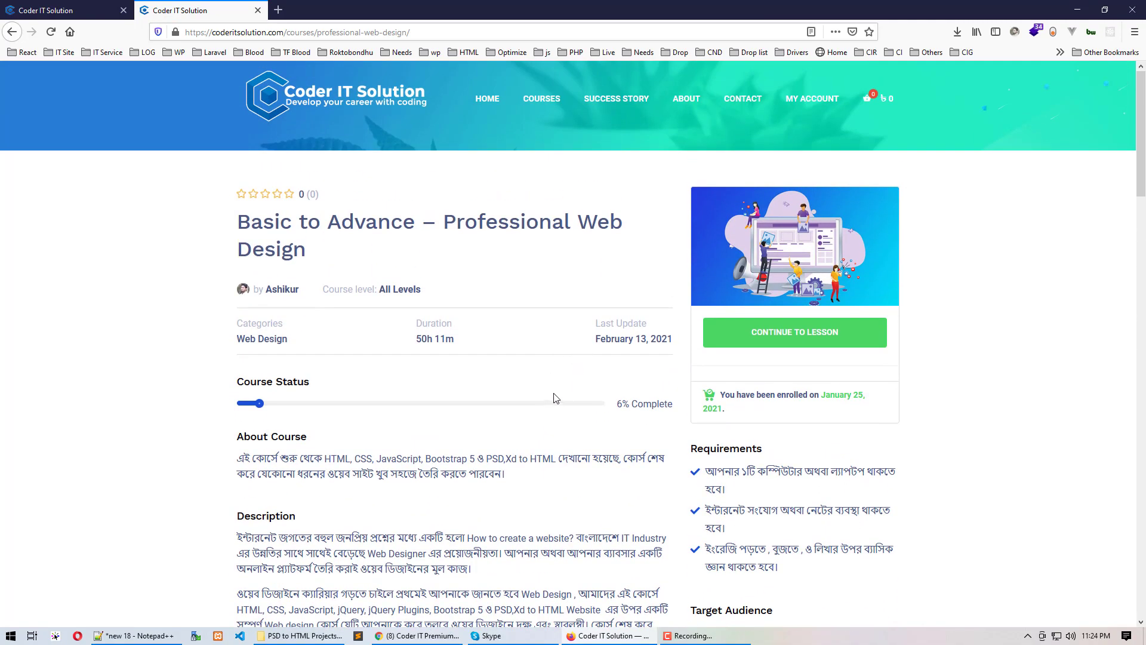
# Step: Continue to the course lessons and open the Class 1 lesson "About Website, File Extension, New File Creation, HTML Basic Tag"
pyautogui.click(766, 338)
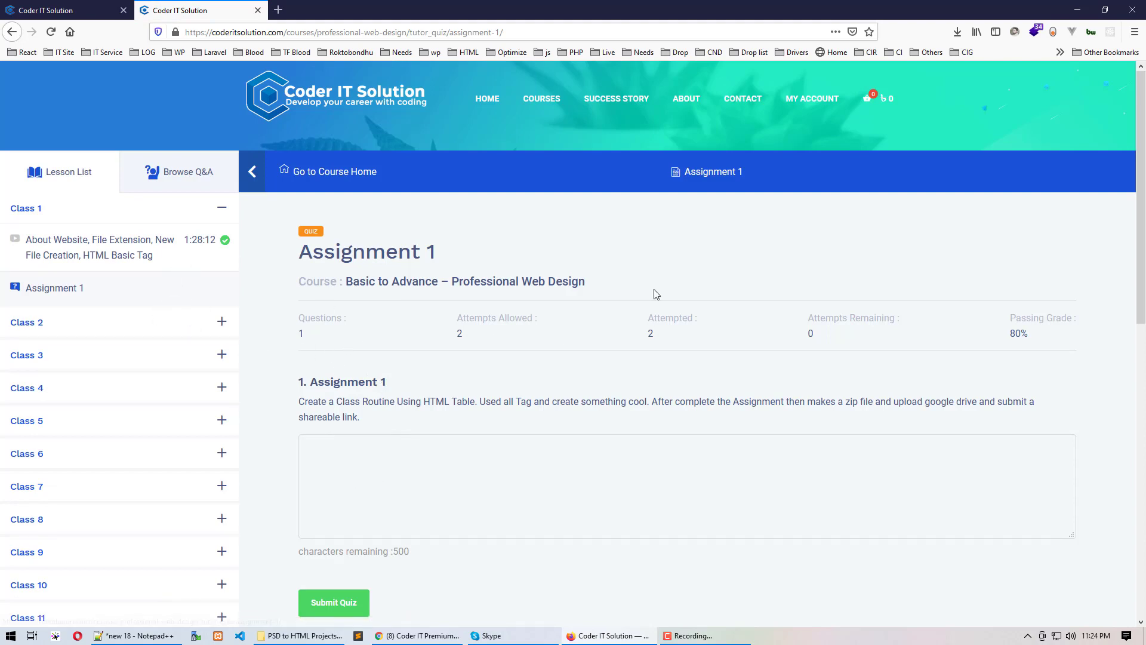
pyautogui.scroll(-1, 664, 399)
pyautogui.scroll(1, 664, 399)
pyautogui.click(145, 258)
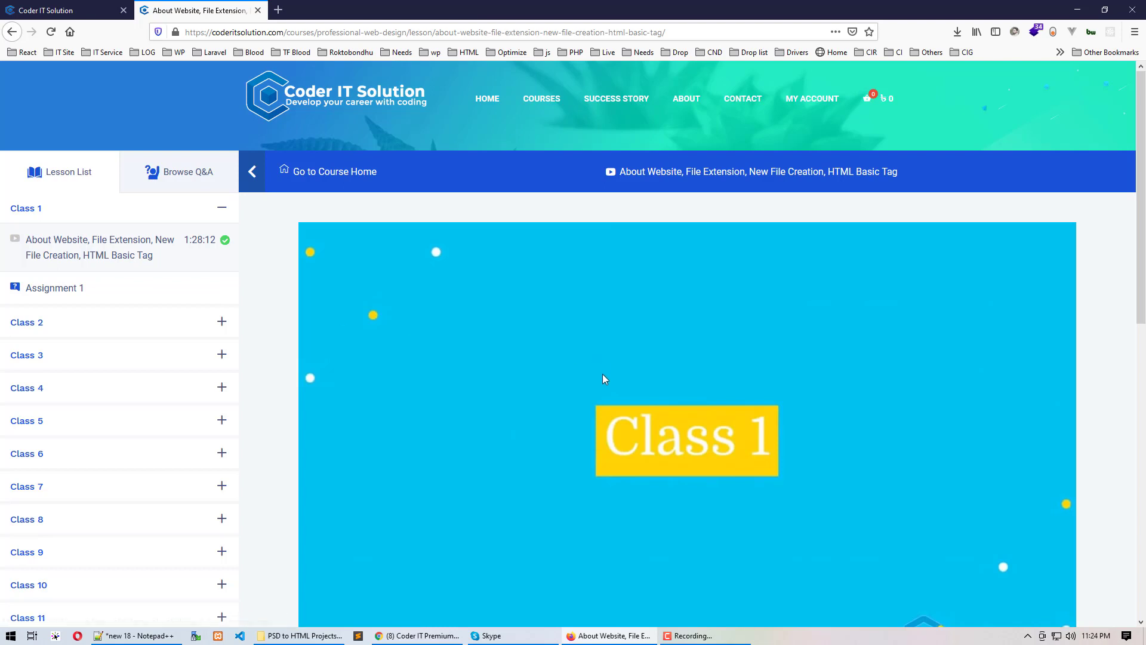
# Step: Play the Class 1 video briefly, pause it and set its quality to 720p
pyautogui.scroll(-2, 603, 382)
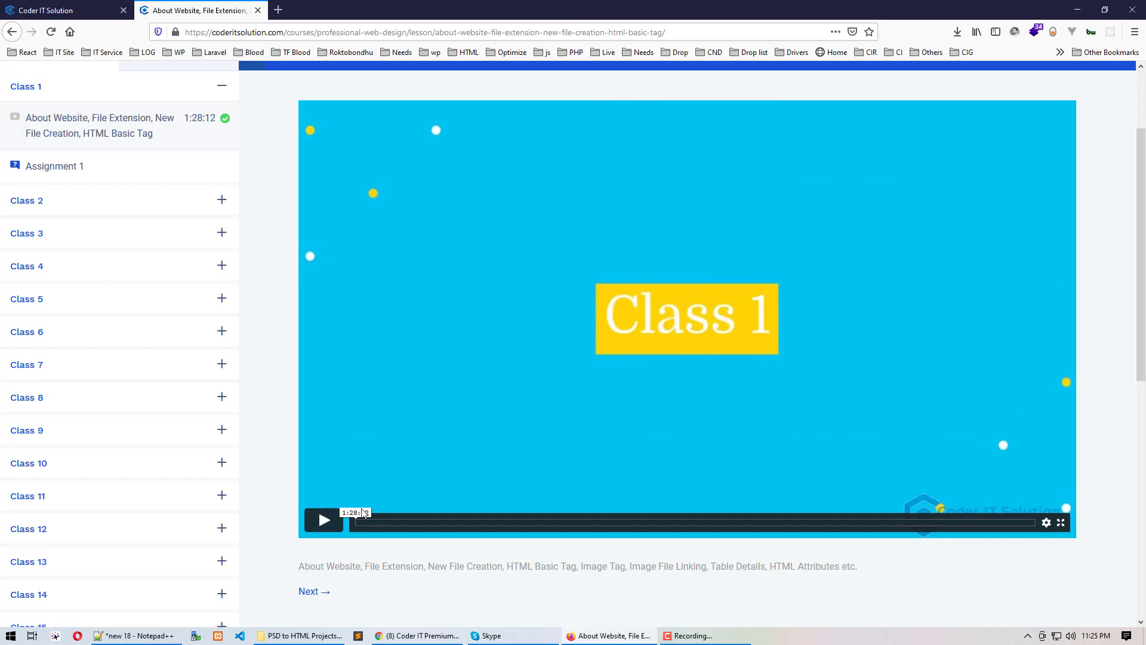
pyautogui.click(333, 524)
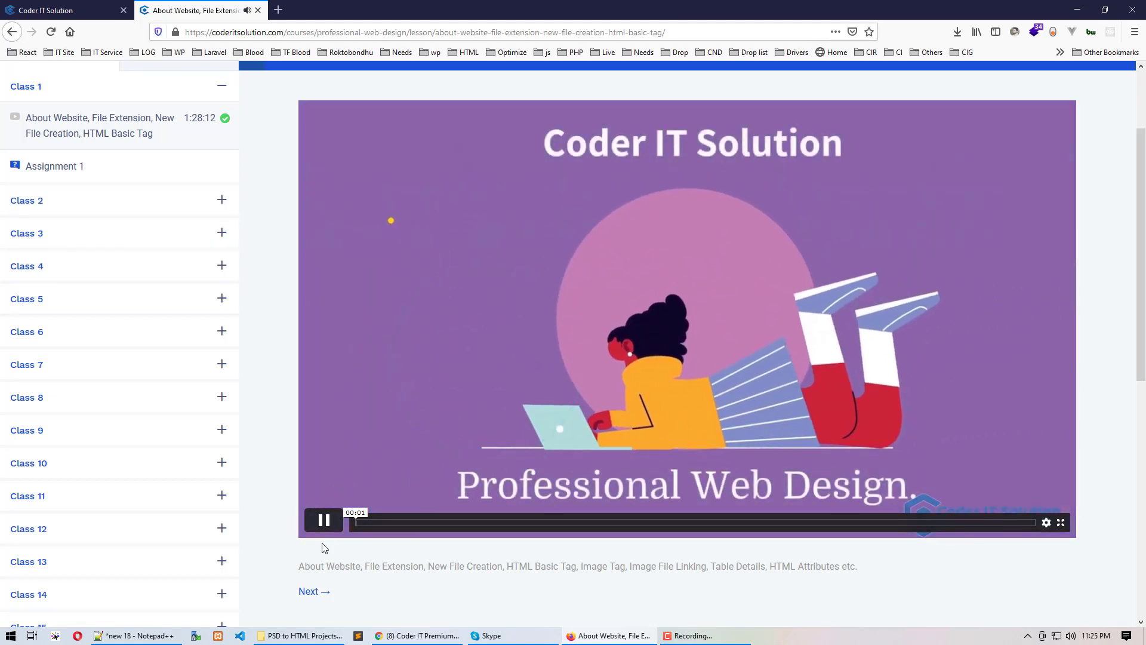
pyautogui.click(324, 520)
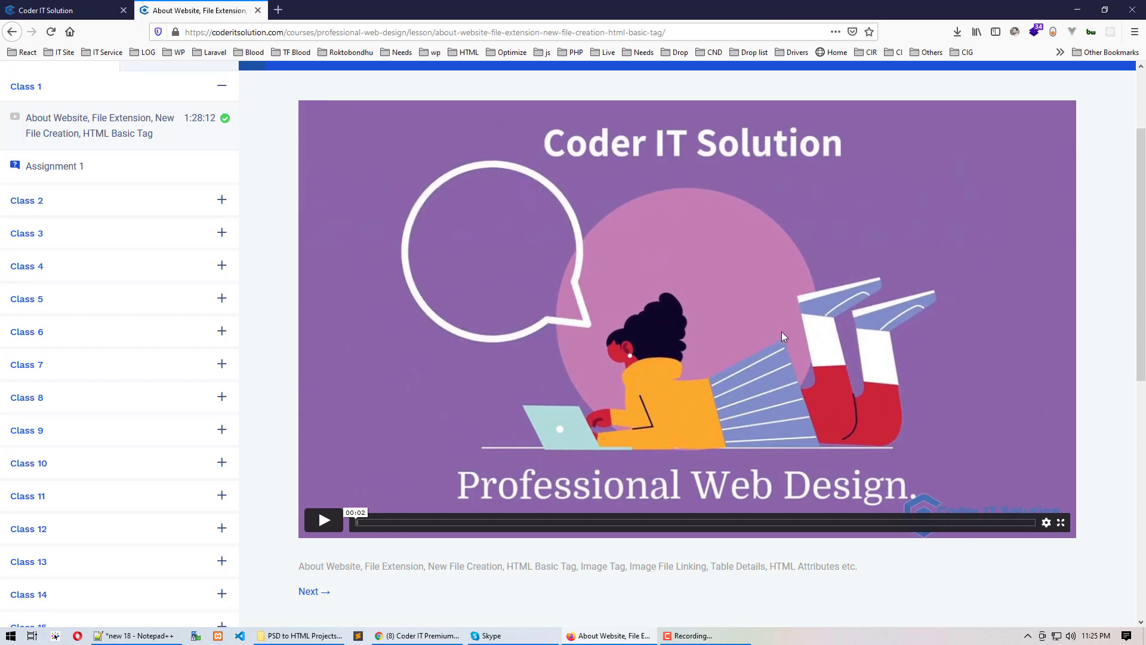
pyautogui.click(1046, 522)
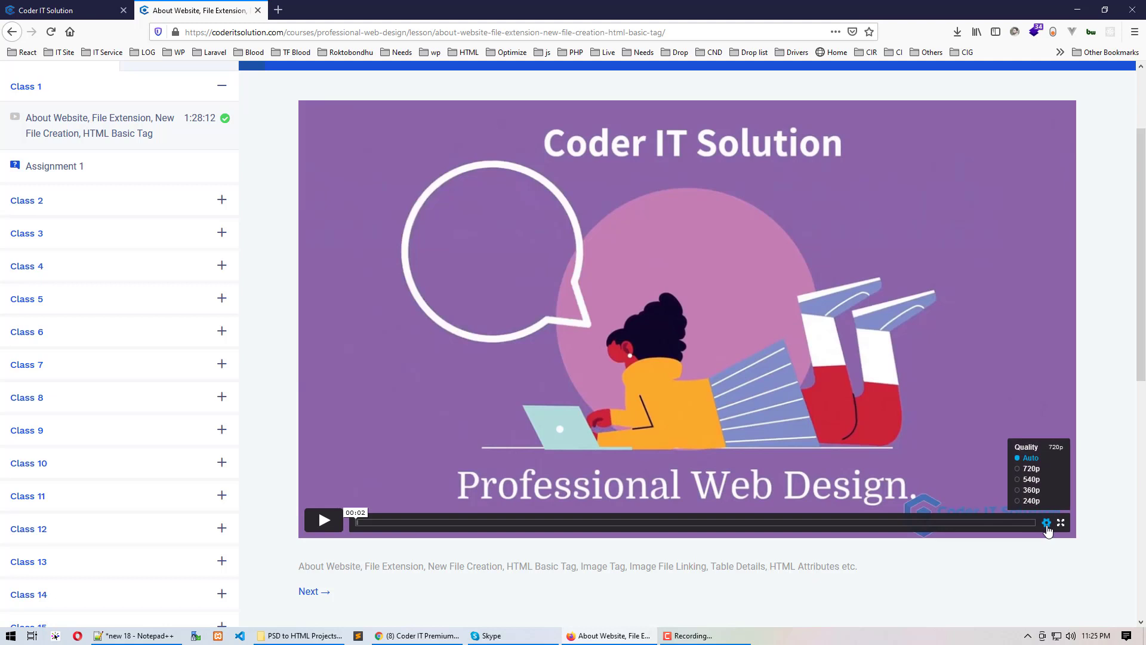
pyautogui.click(1032, 469)
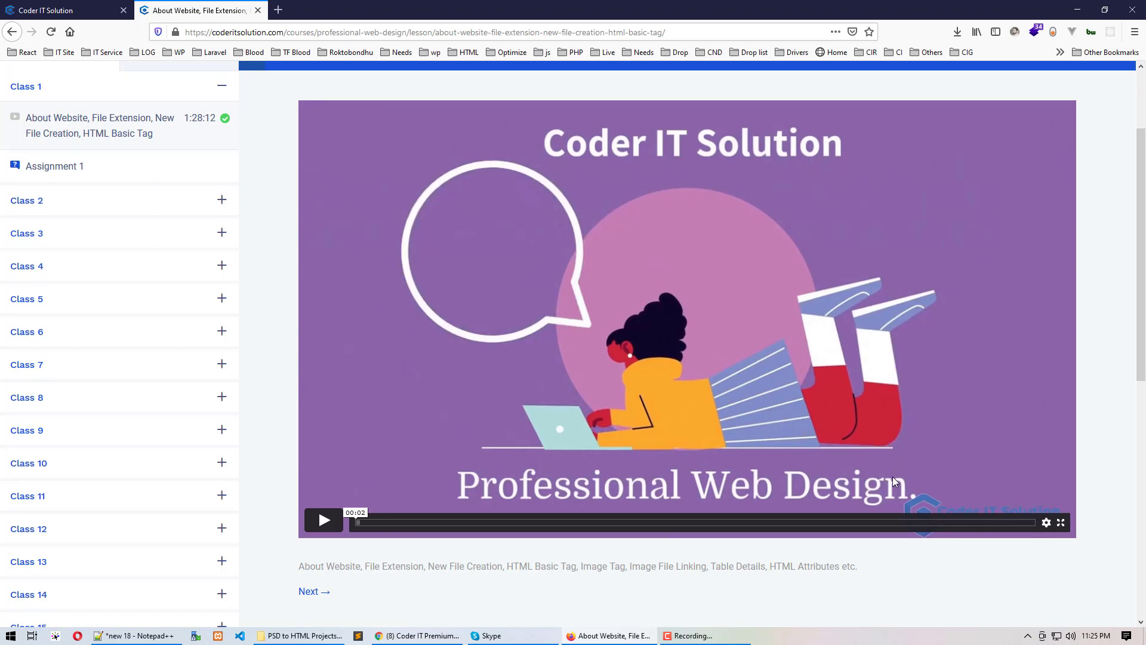
# Step: Resume the Class 1 video for a few seconds and pause it again
pyautogui.scroll(2, 871, 358)
pyautogui.scroll(-3, 742, 364)
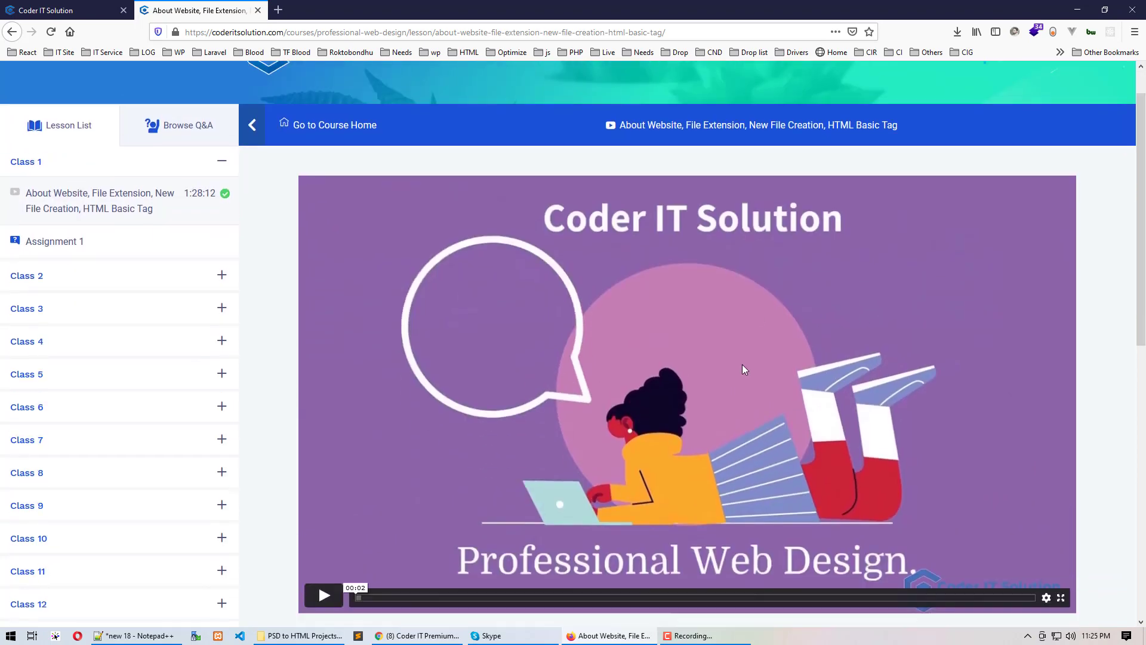
pyautogui.click(323, 458)
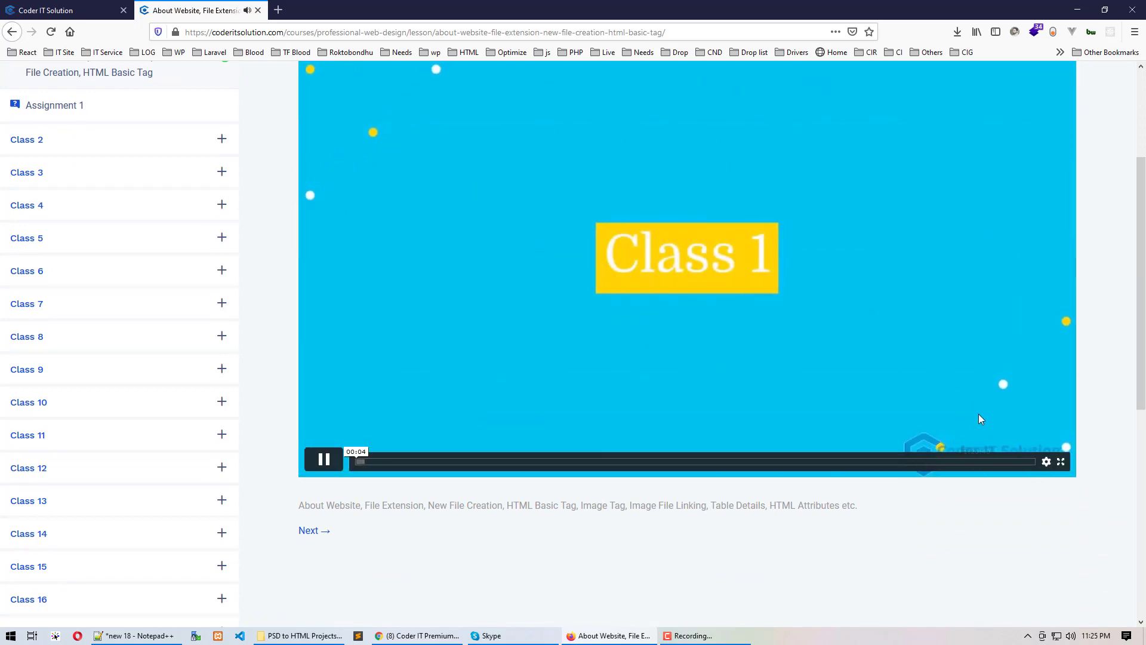
pyautogui.scroll(2, 878, 342)
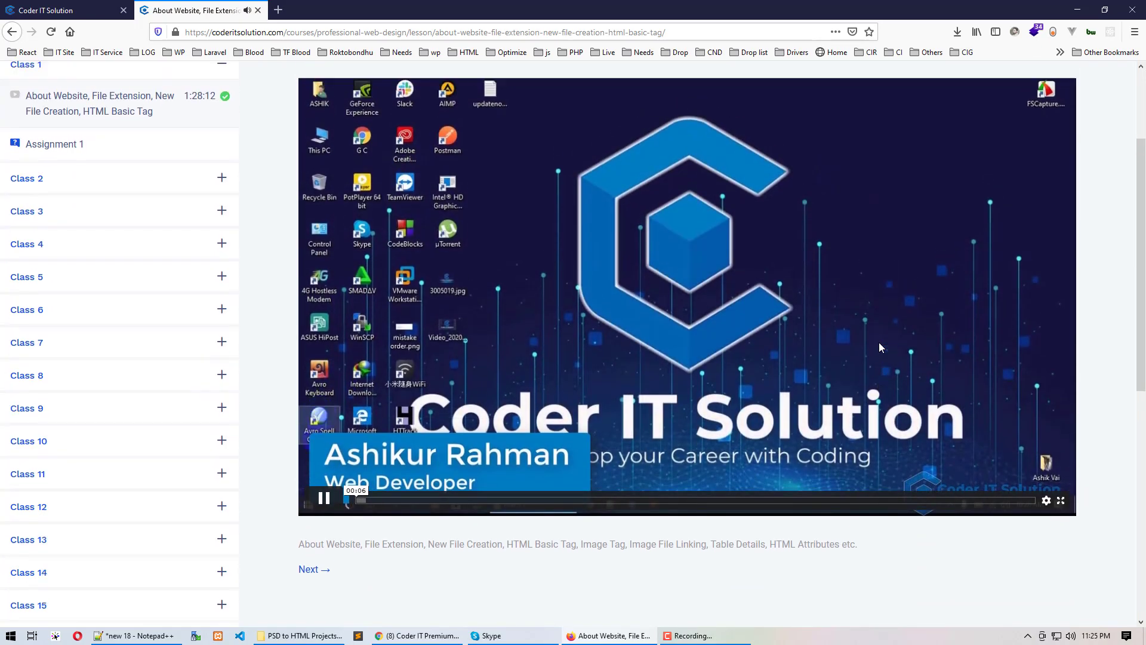
pyautogui.scroll(-1, 812, 403)
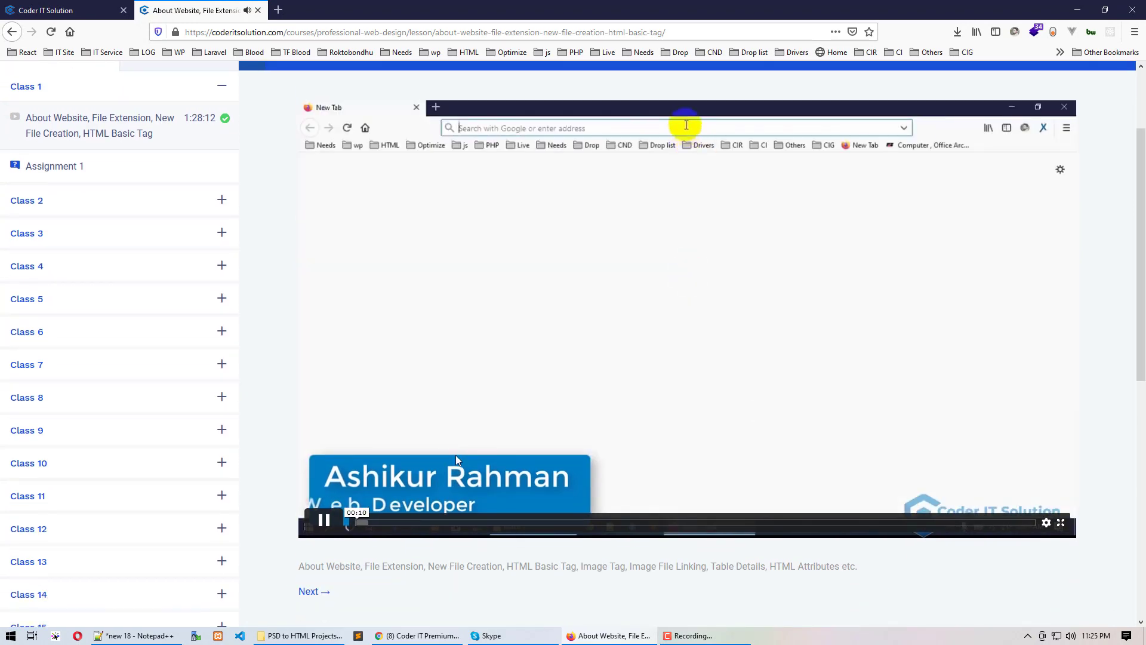
pyautogui.click(309, 524)
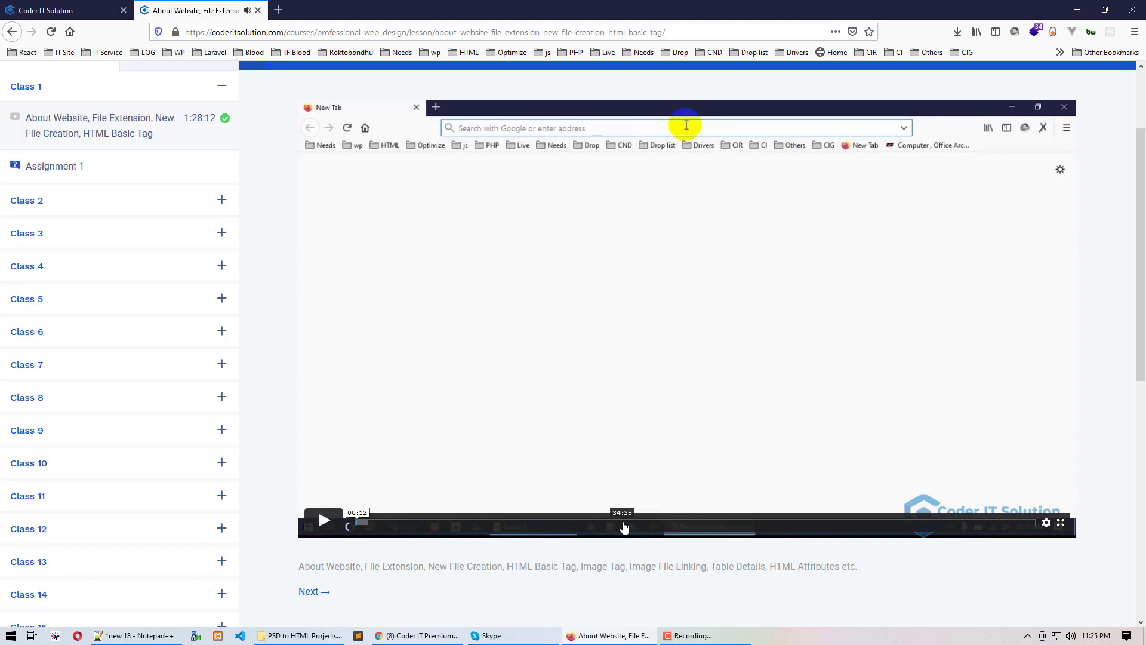
pyautogui.scroll(2, 624, 529)
pyautogui.scroll(-2, 625, 526)
pyautogui.scroll(1, 614, 489)
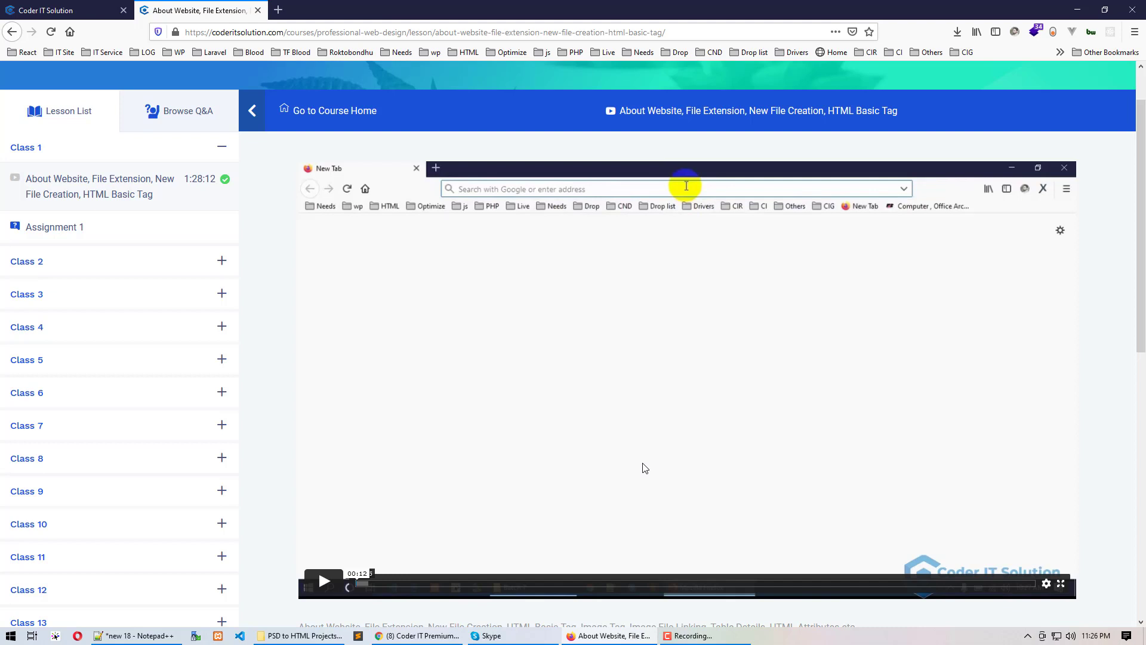
pyautogui.scroll(-1, 644, 468)
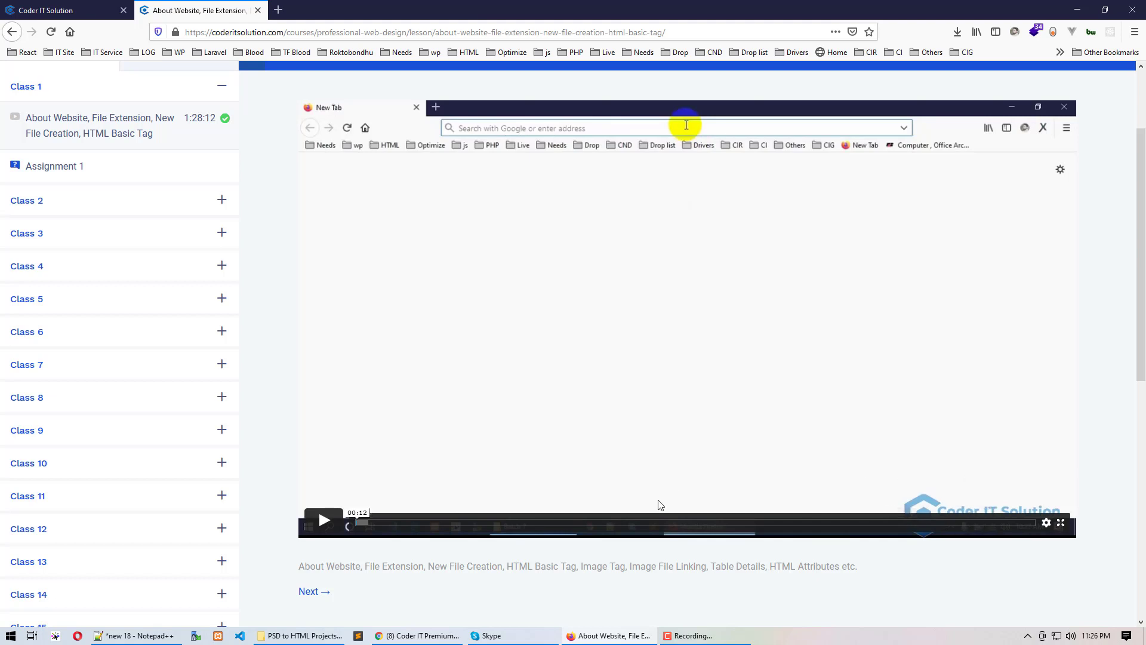
pyautogui.scroll(2, 729, 453)
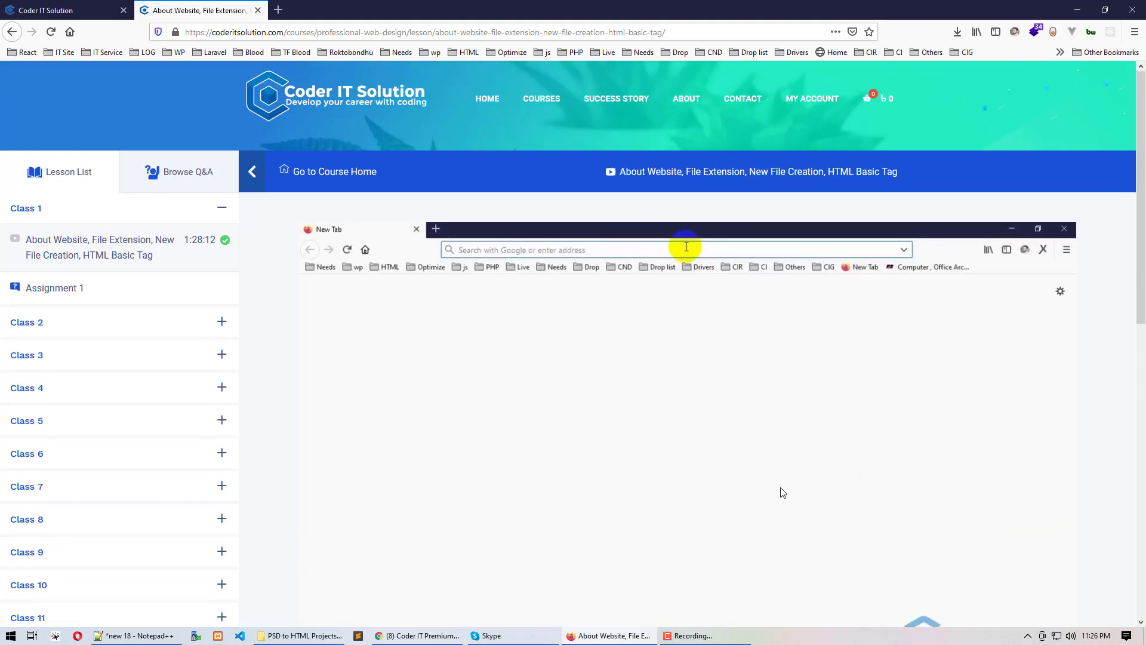
pyautogui.scroll(-2, 782, 492)
pyautogui.scroll(2, 782, 493)
# Step: Open the Class 2 lesson "Text, Comments, Forms etc.", play its video from about 31:09 and pause it
pyautogui.click(112, 325)
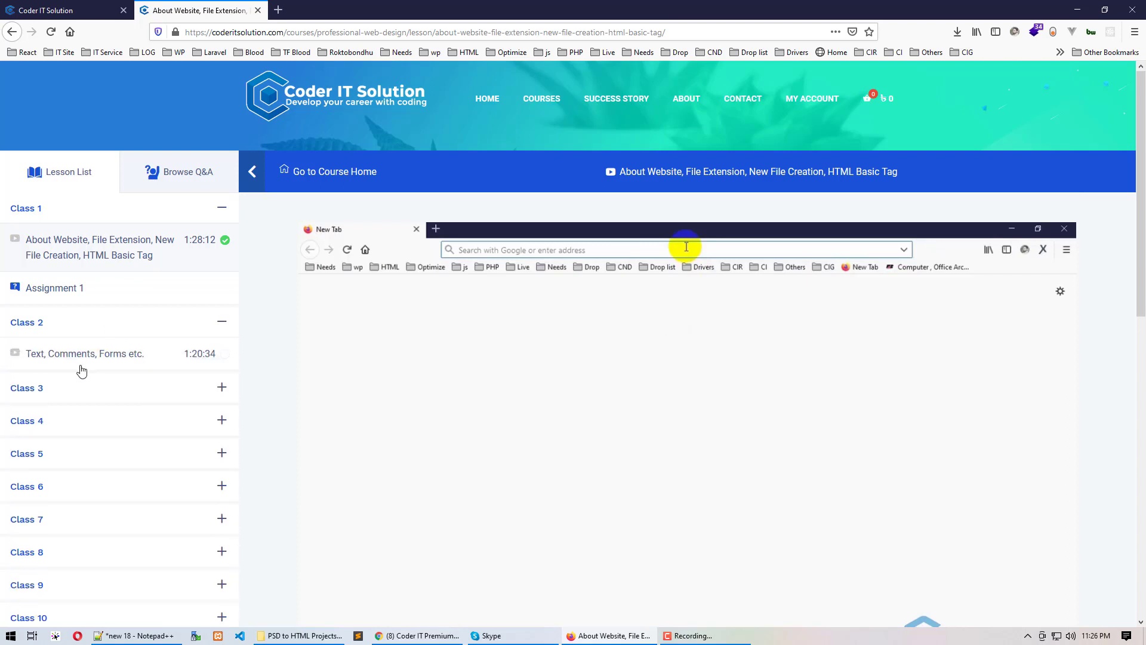
pyautogui.click(84, 357)
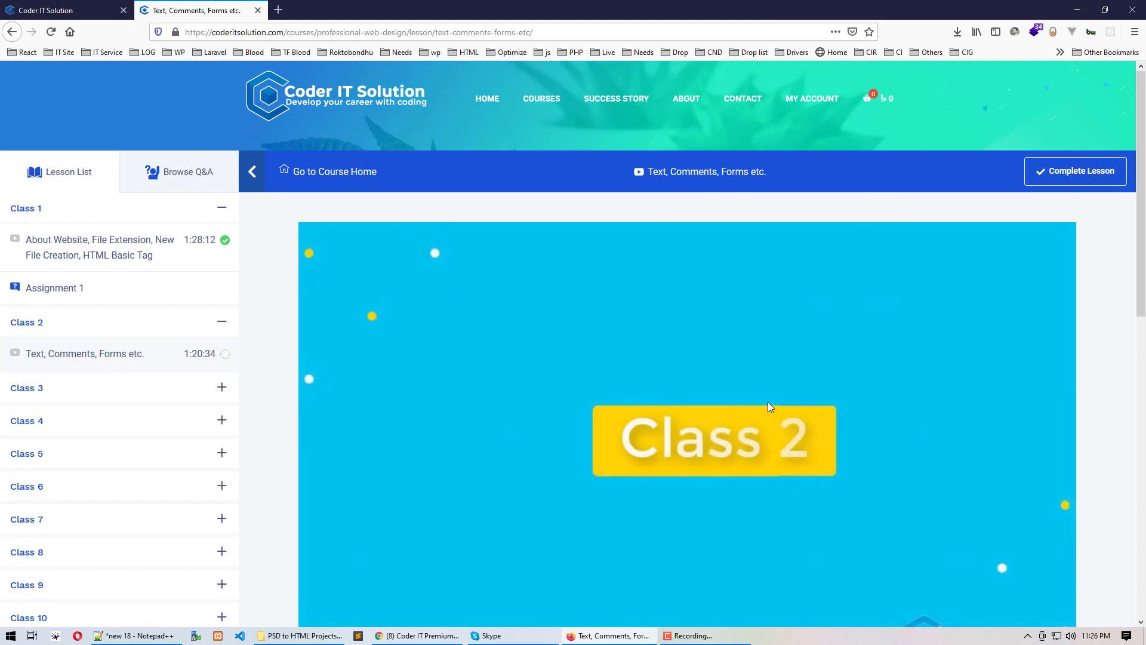
pyautogui.scroll(-1, 767, 403)
pyautogui.click(608, 582)
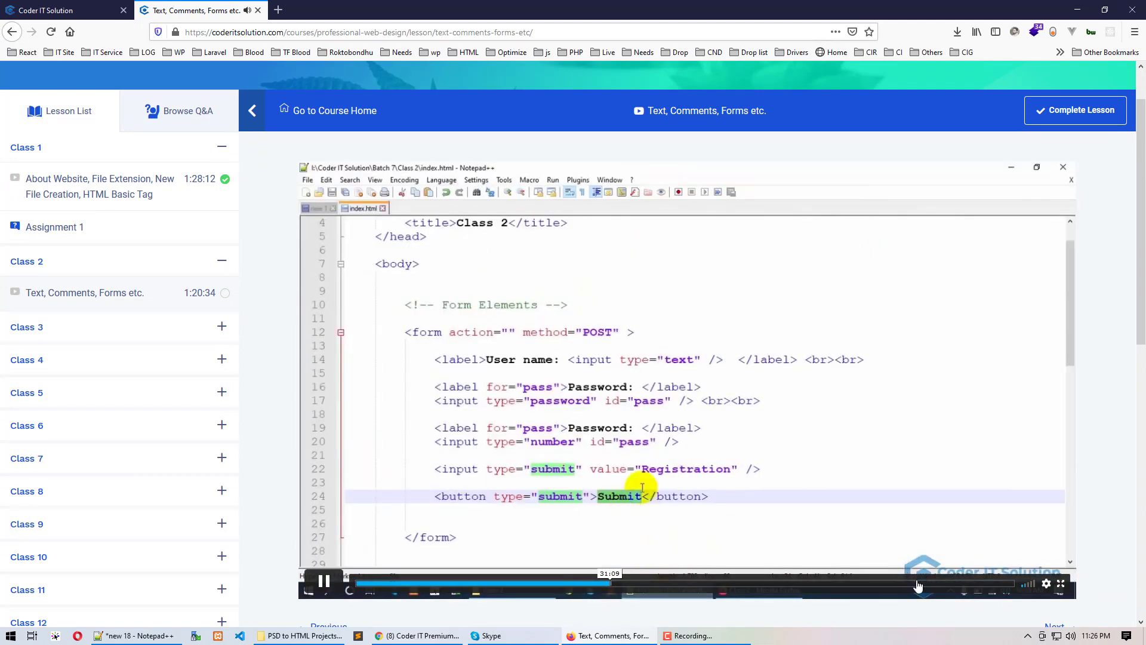
pyautogui.click(800, 446)
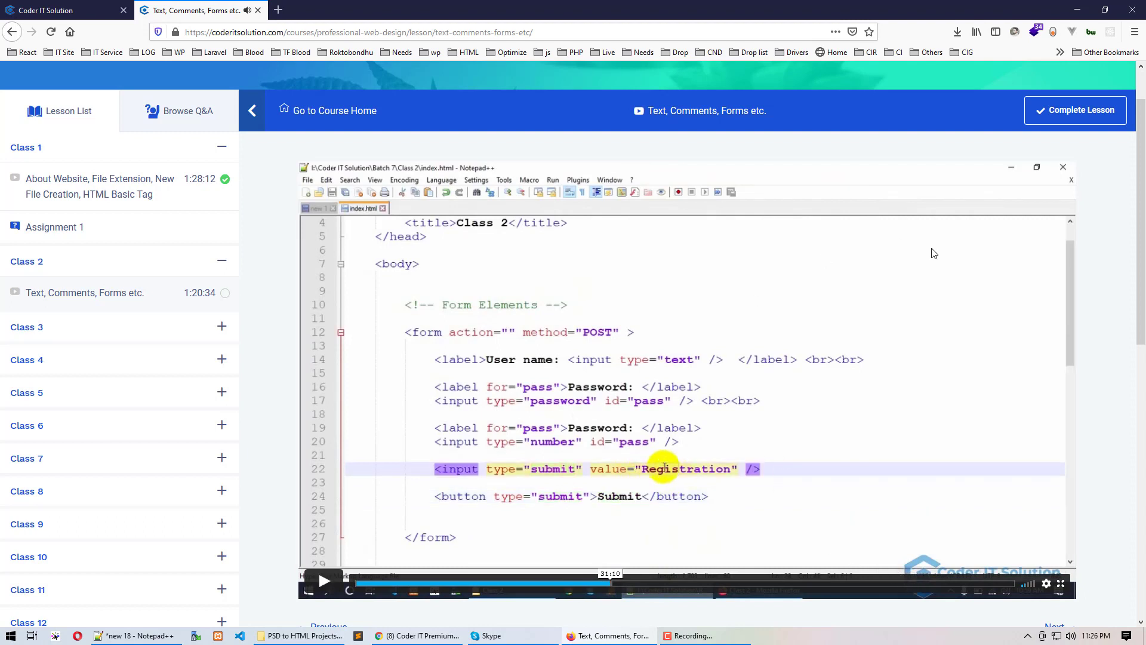
# Step: Mark the Class 2 lesson as complete and expand Class 2 in the lesson list to check its completion mark
pyautogui.click(1090, 115)
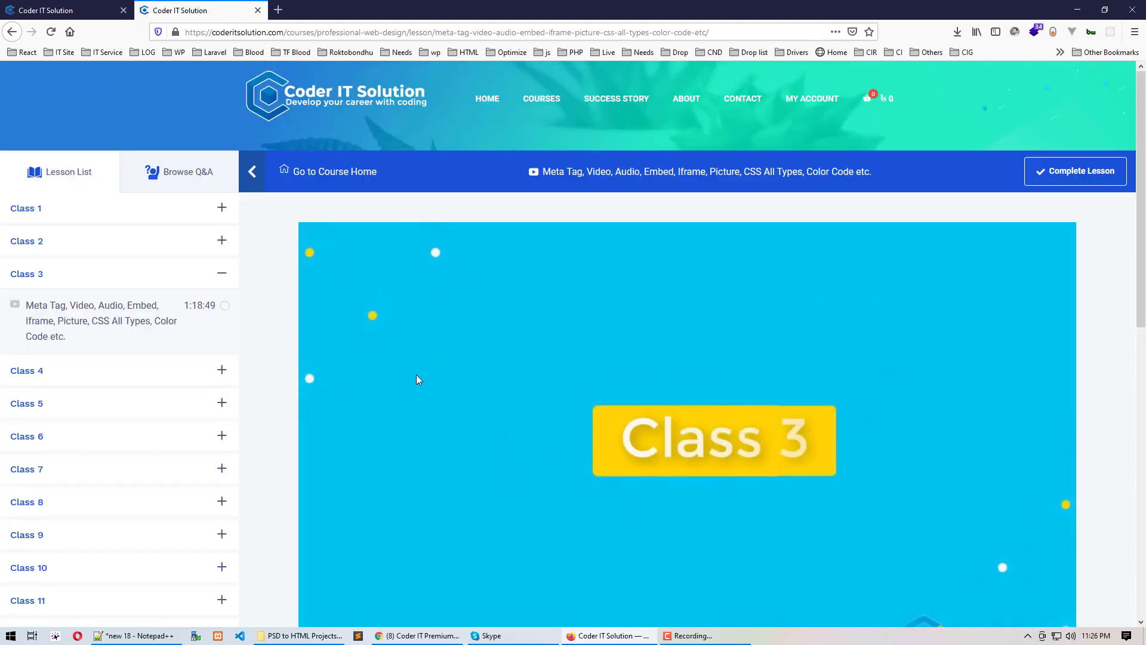
pyautogui.click(97, 277)
pyautogui.click(101, 271)
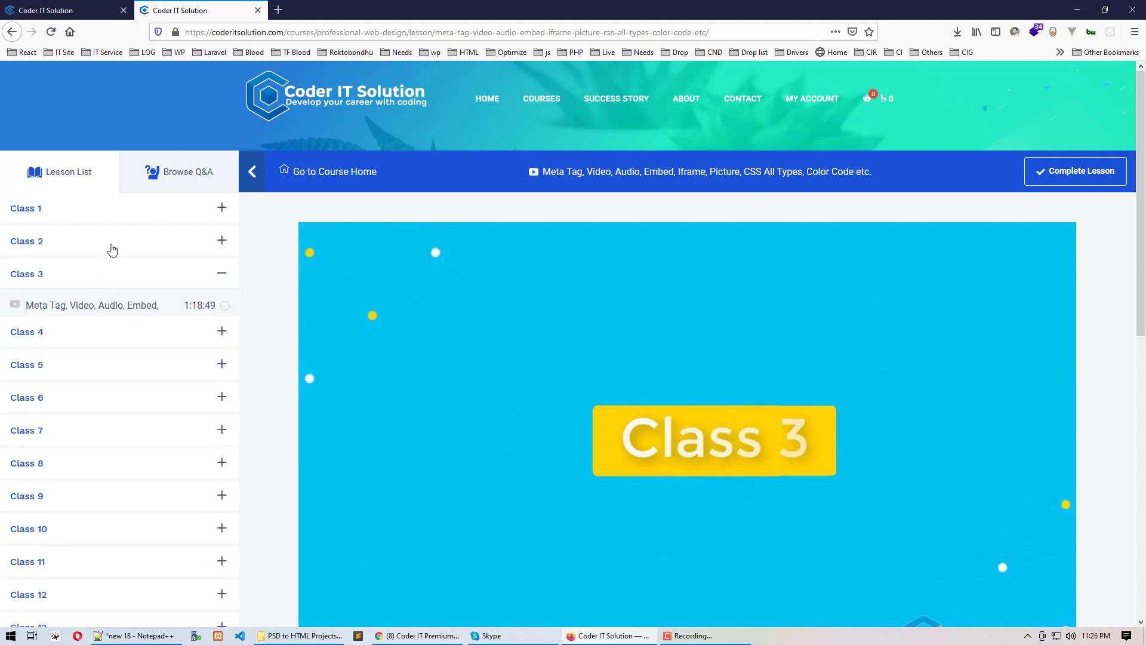
pyautogui.click(112, 245)
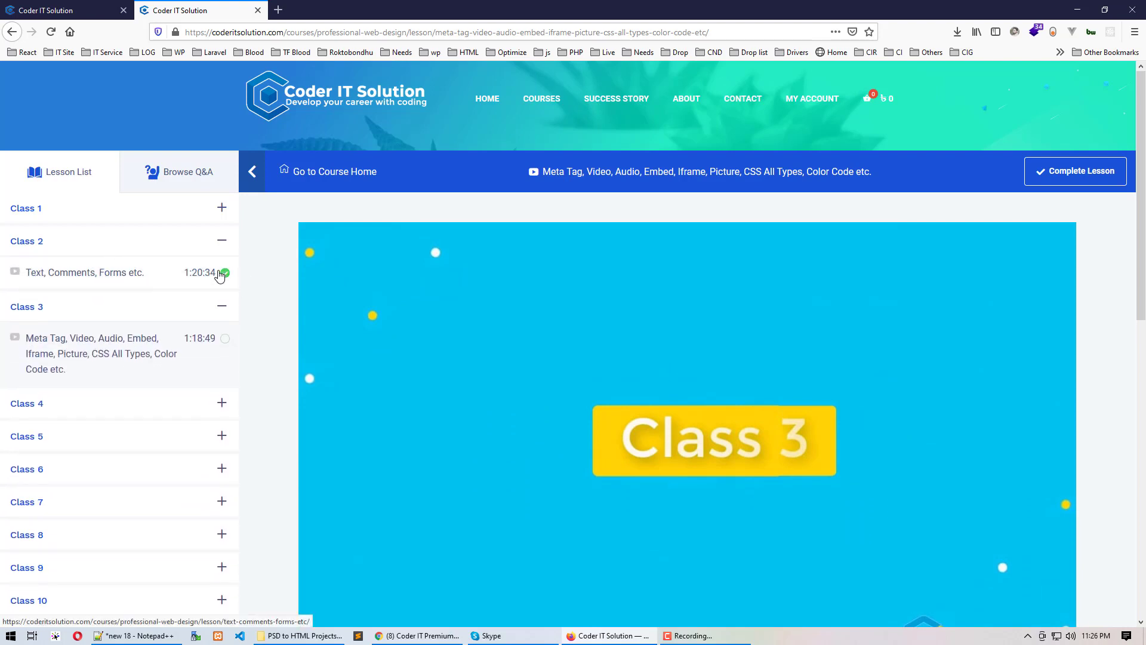
# Step: Check the course status on the course home, and continue to the lessons with Class 2 expanded
pyautogui.click(318, 174)
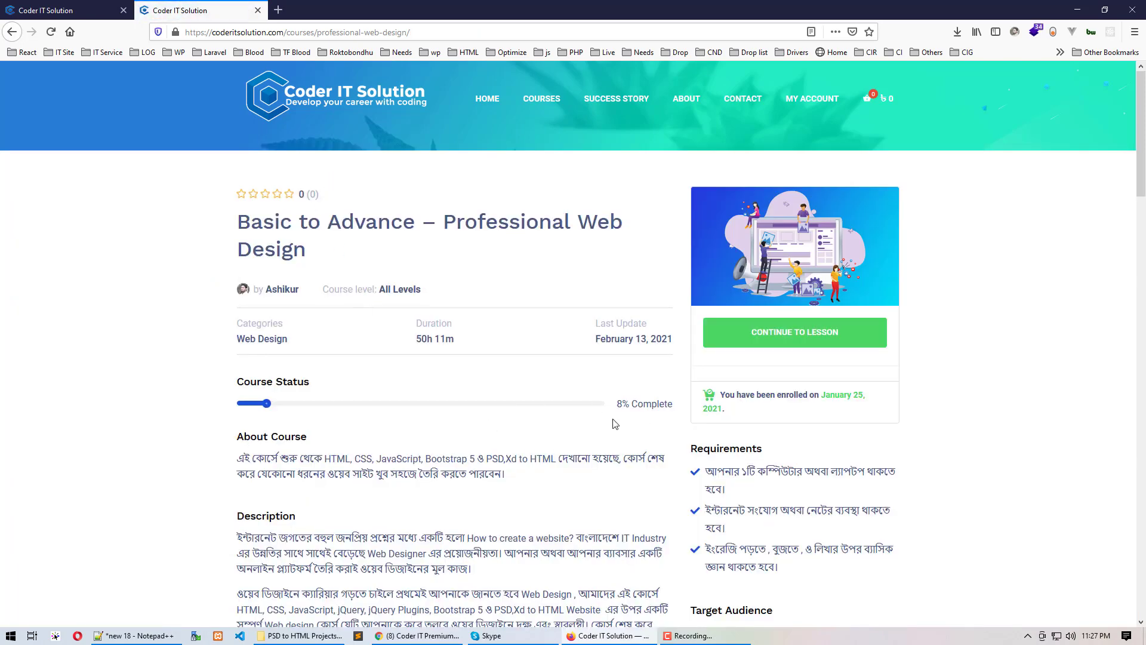
pyautogui.moveTo(615, 404); pyautogui.dragTo(621, 404)
pyautogui.click(833, 344)
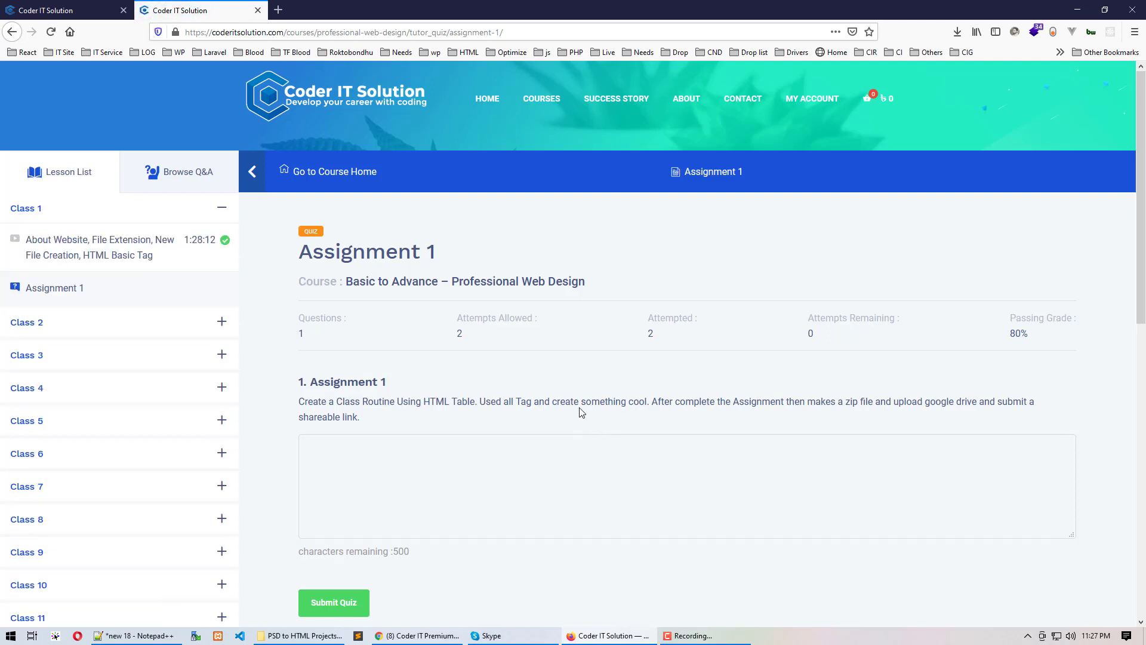
pyautogui.click(56, 323)
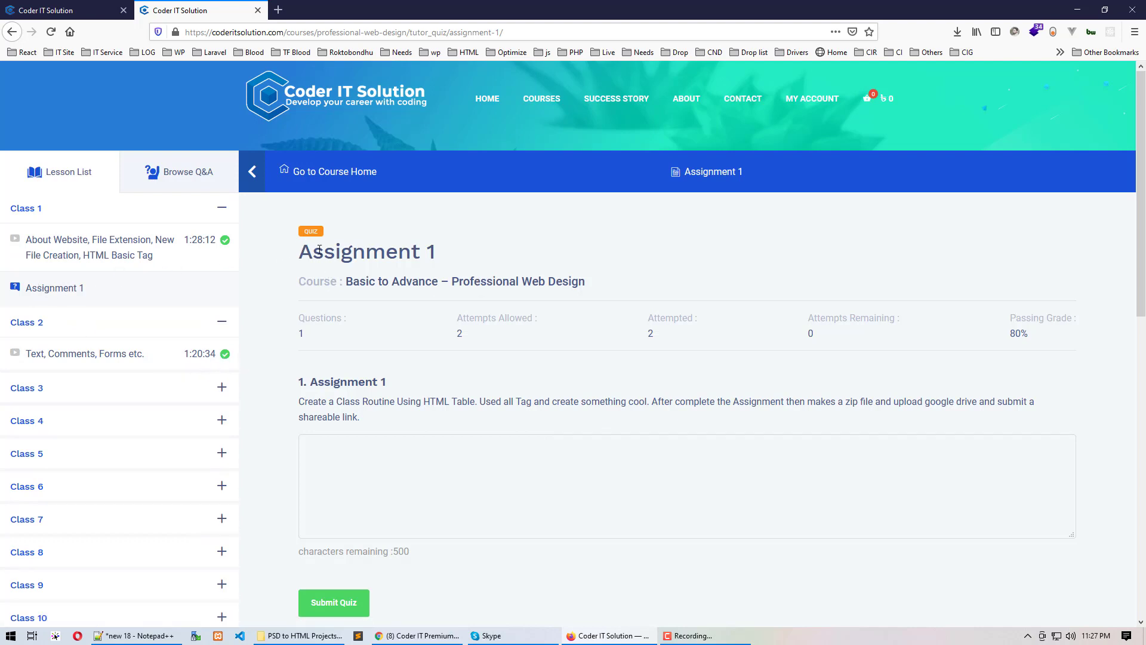
# Step: Highlight the Assignment 1 title and expand Class 3 and Class 4 in the lesson list to check for further assignments
pyautogui.moveTo(300, 250); pyautogui.dragTo(460, 261)
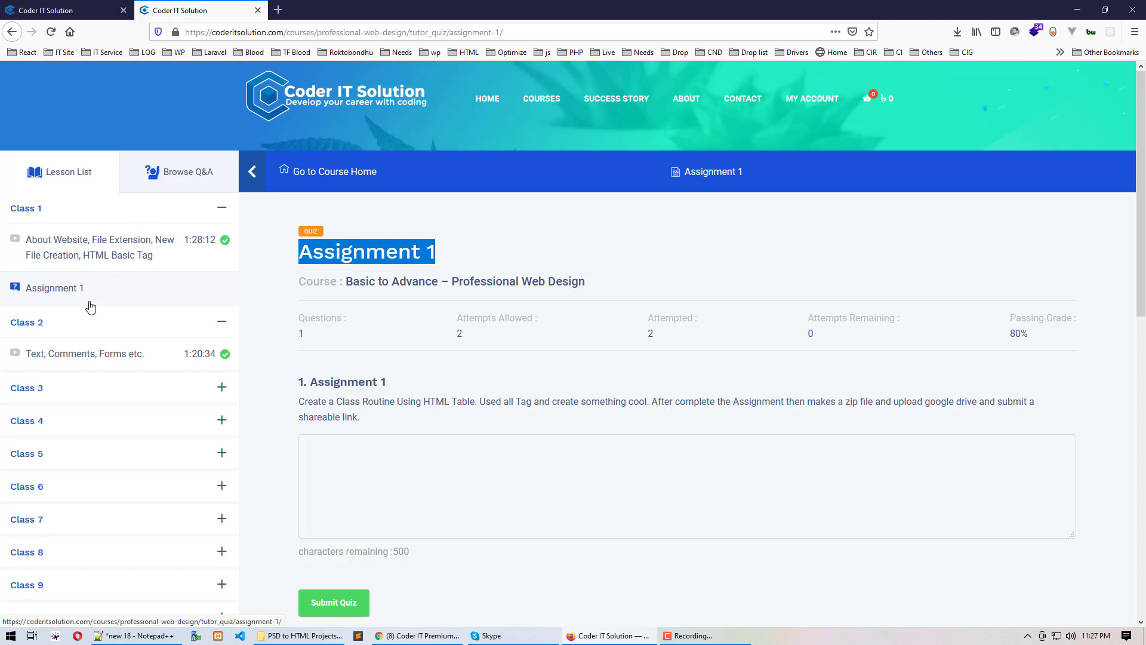
pyautogui.click(69, 388)
pyautogui.click(85, 488)
pyautogui.scroll(-2, 89, 471)
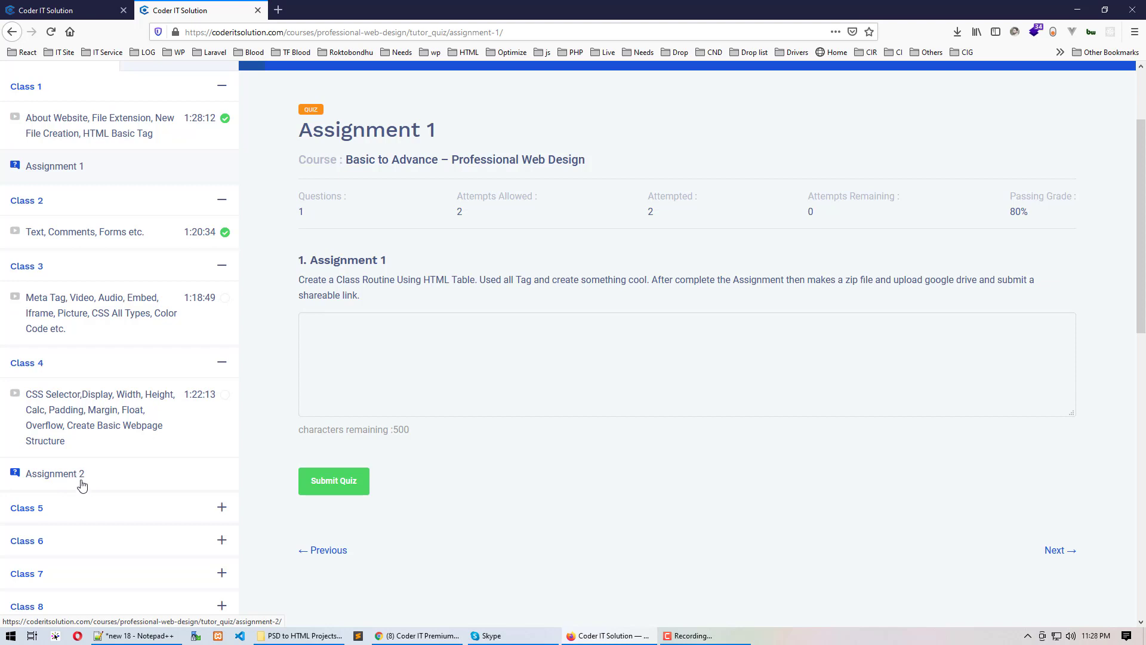
pyautogui.scroll(2, 604, 334)
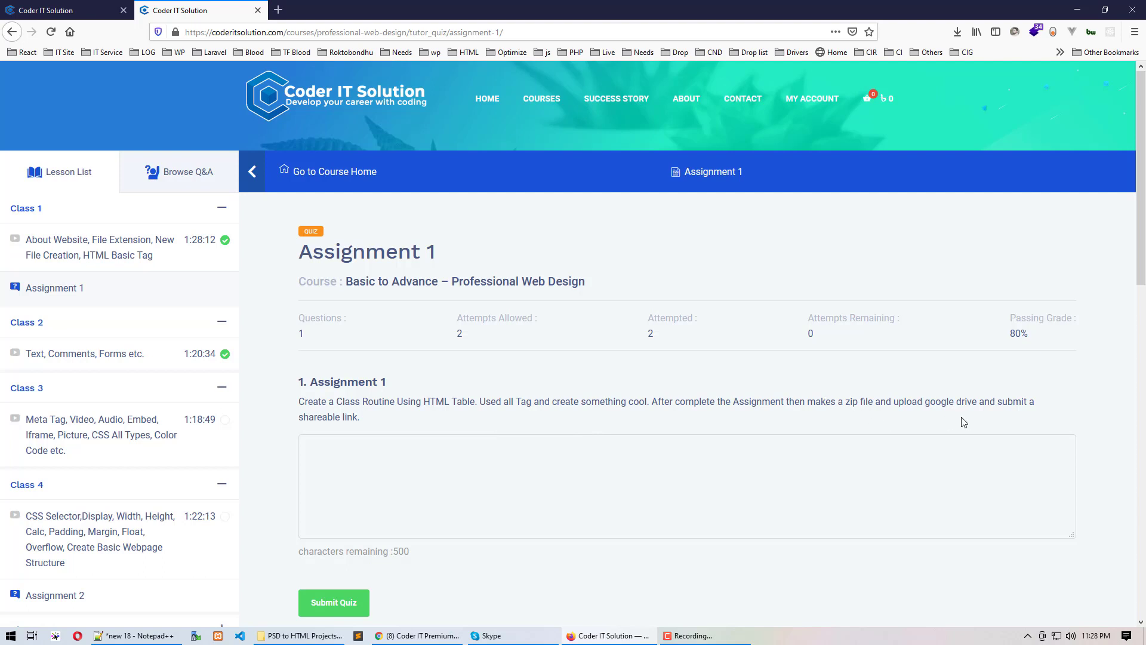
# Step: Highlight the Google Drive upload and shareable link requirements in the Assignment 1 instructions
pyautogui.moveTo(893, 402); pyautogui.dragTo(1041, 407)
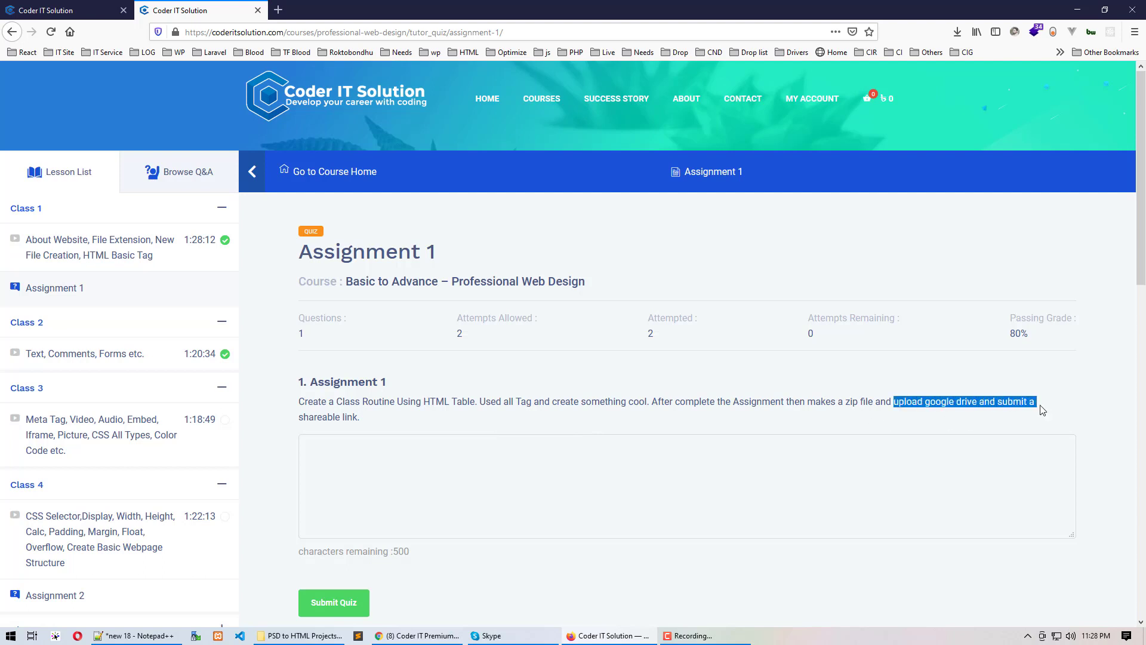
pyautogui.click(400, 423)
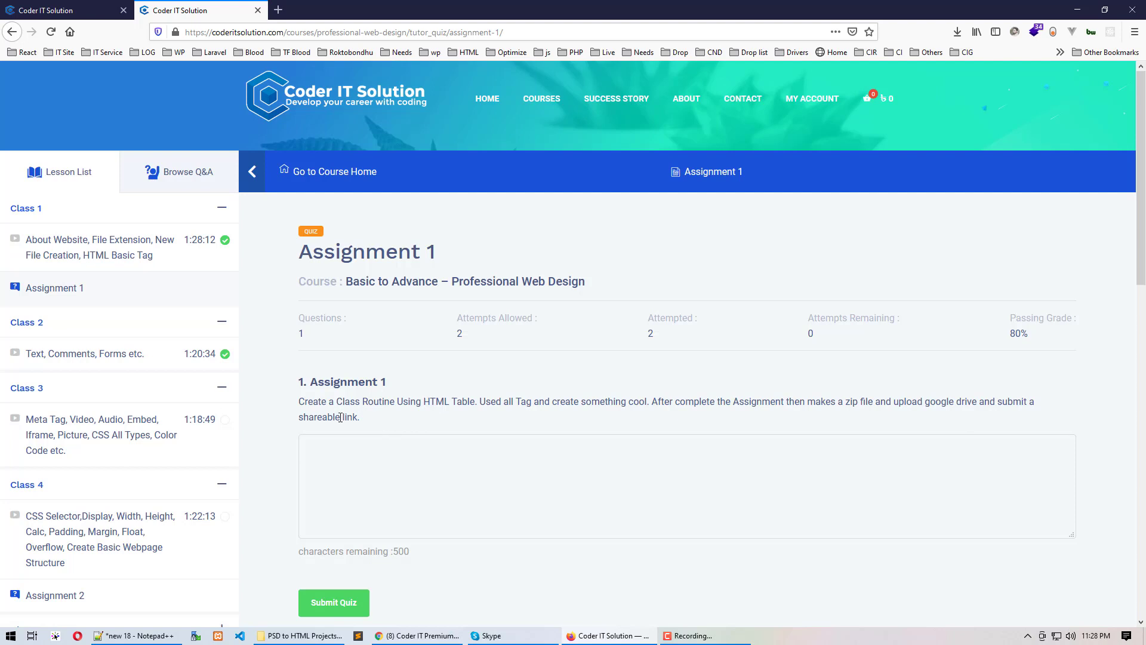
pyautogui.moveTo(299, 418); pyautogui.dragTo(357, 418)
# Step: Switch to Google Drive in Chrome and open the "PSD to HTML Projects" folder
pyautogui.click(425, 637)
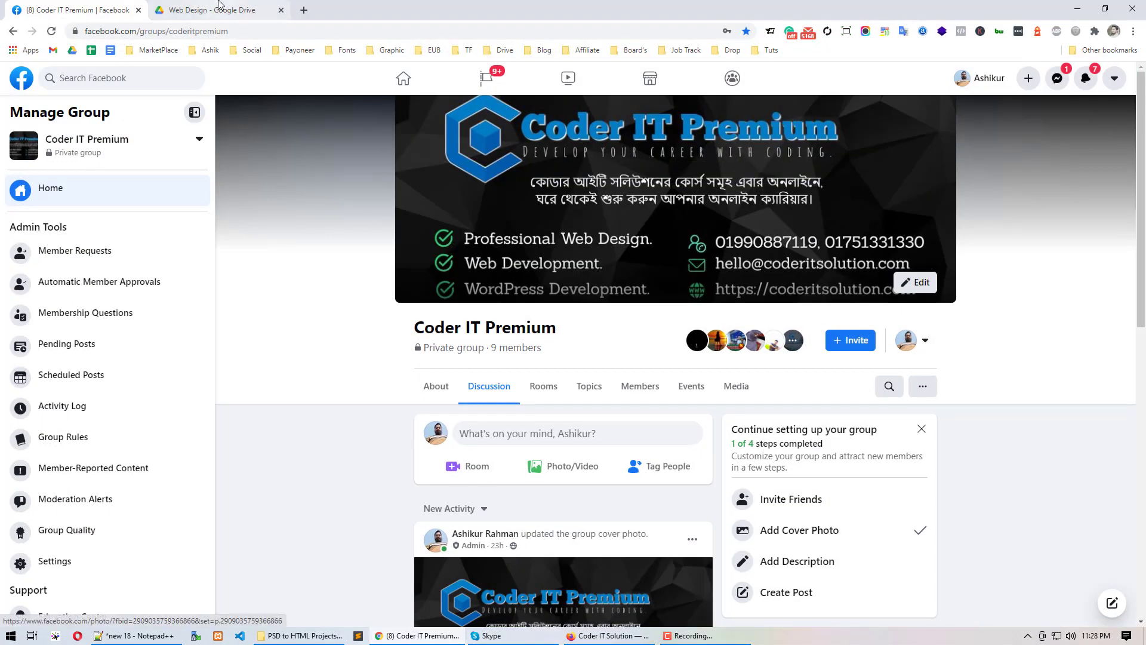
pyautogui.click(216, 8)
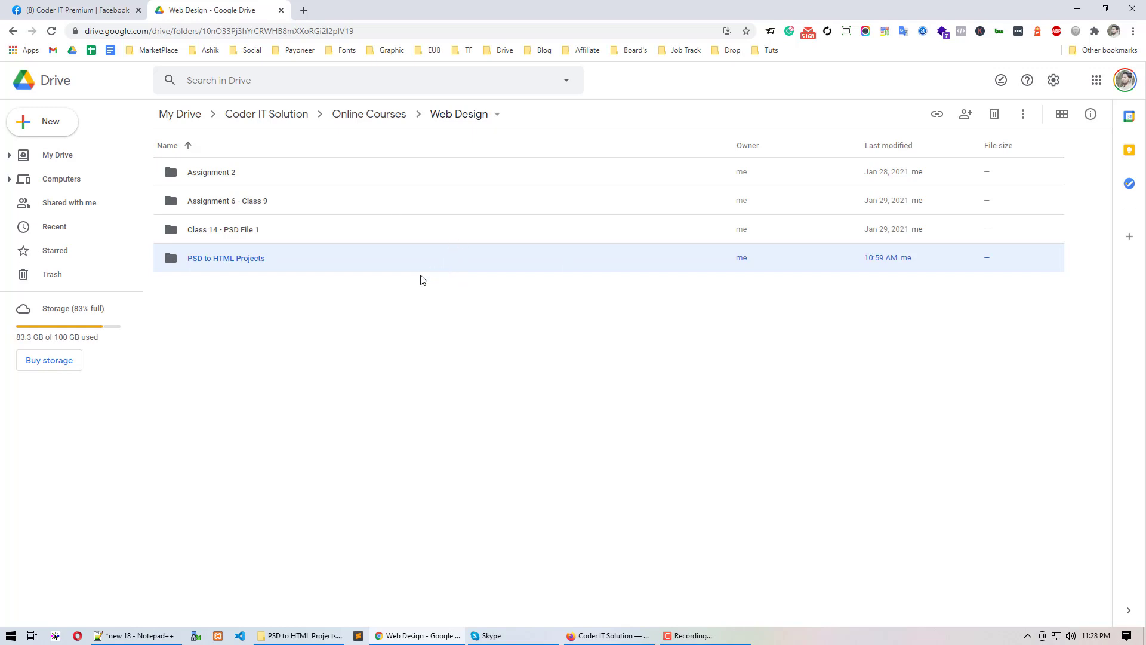
pyautogui.doubleClick(338, 258)
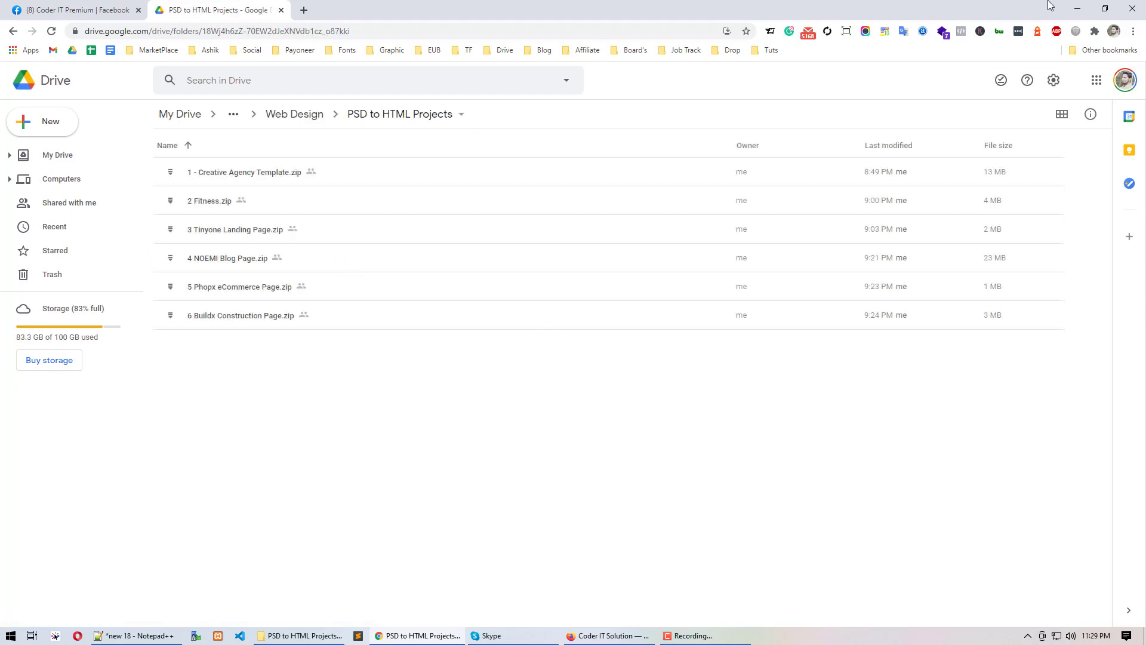
# Step: Minimise the browser windows and open "New folder (4)" from the desktop
pyautogui.click(1081, 10)
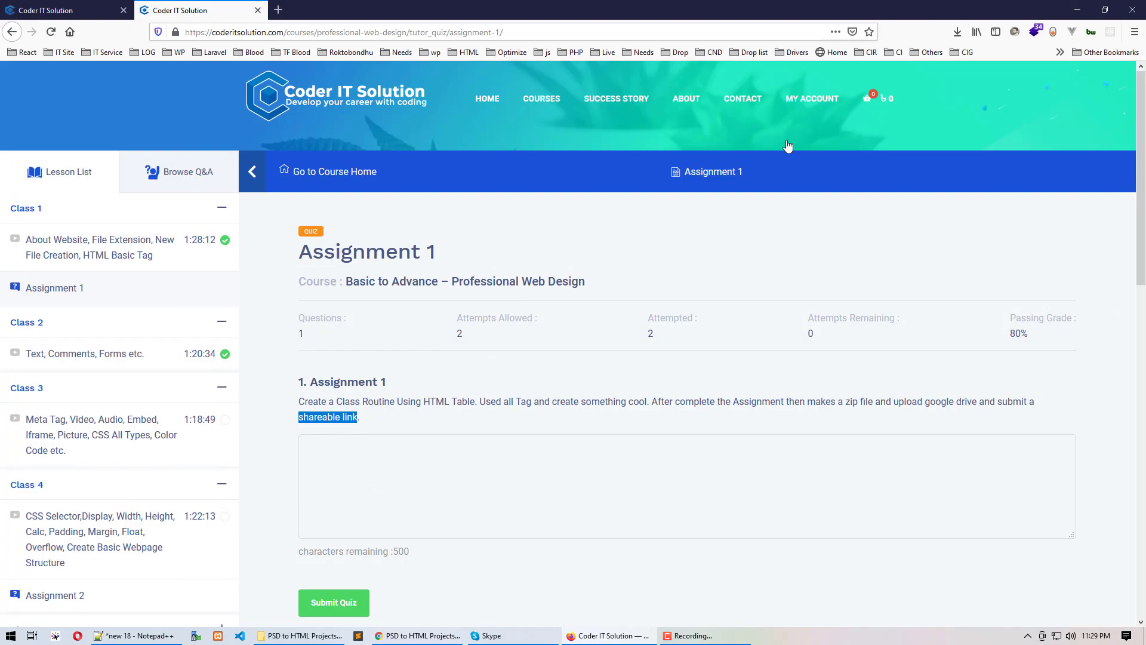
pyautogui.click(1086, 11)
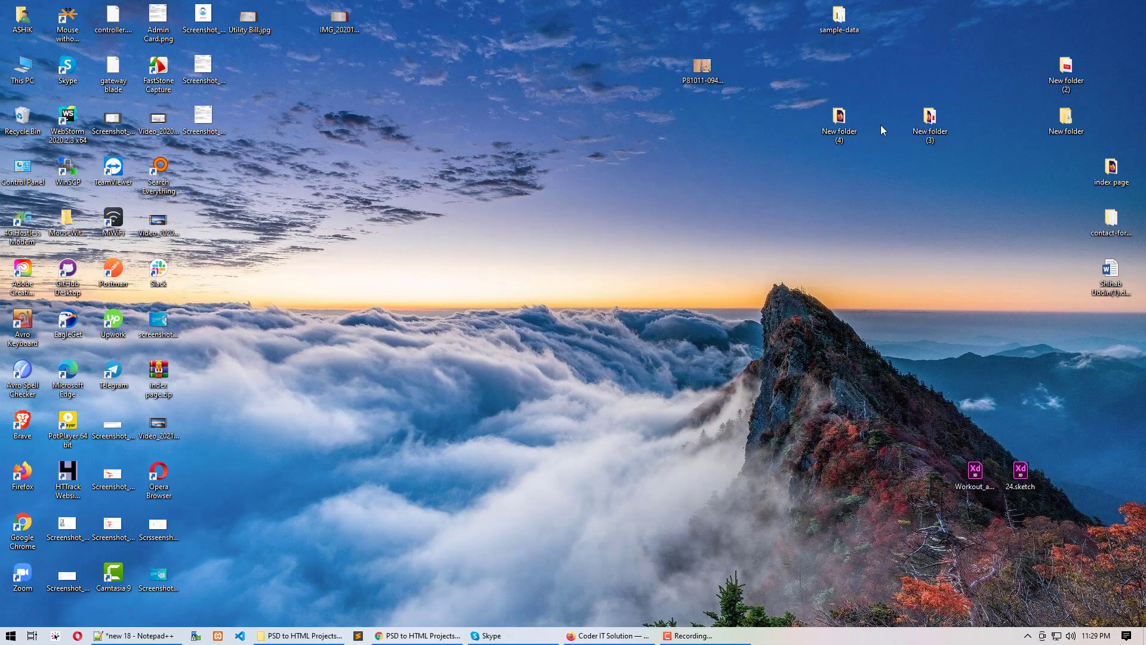
pyautogui.doubleClick(854, 120)
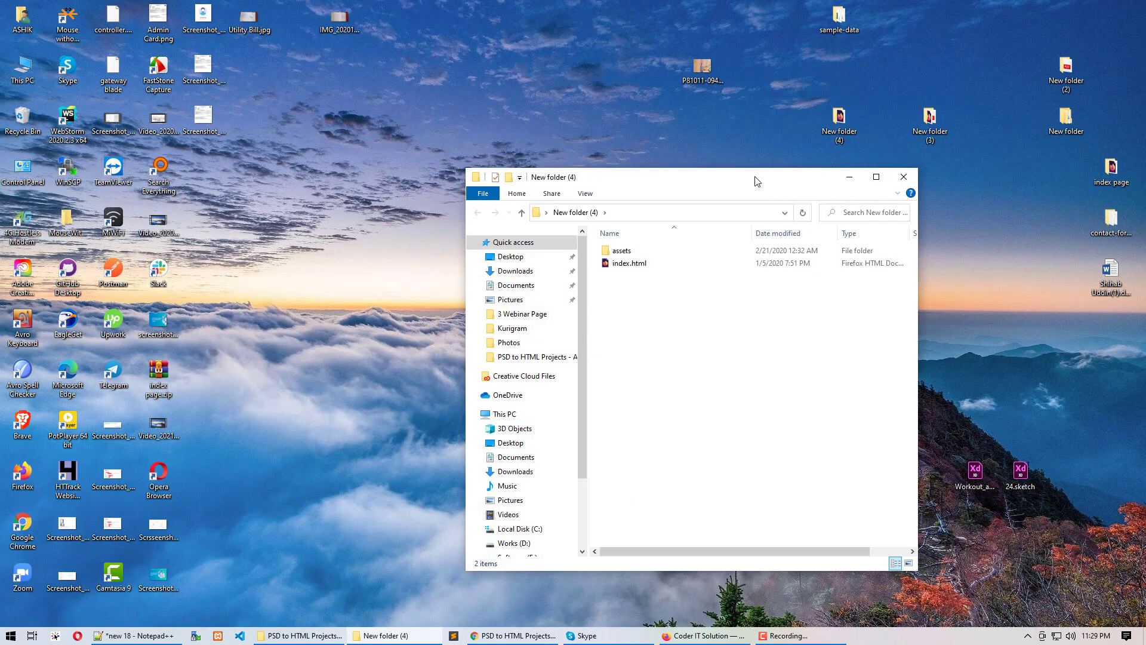
pyautogui.moveTo(757, 181); pyautogui.dragTo(676, 169)
# Step: Compress the assets folder and index.html together into a zipped folder
pyautogui.moveTo(558, 312); pyautogui.dragTo(589, 242)
pyautogui.moveTo(572, 329); pyautogui.dragTo(615, 235)
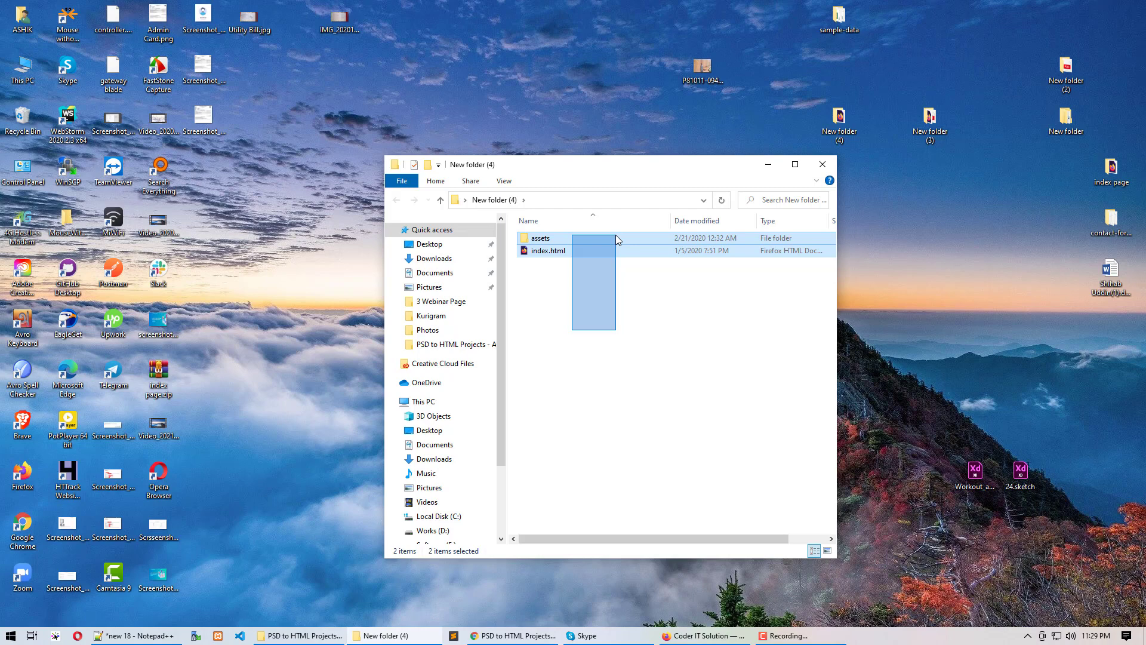
pyautogui.moveTo(614, 234); pyautogui.dragTo(614, 234)
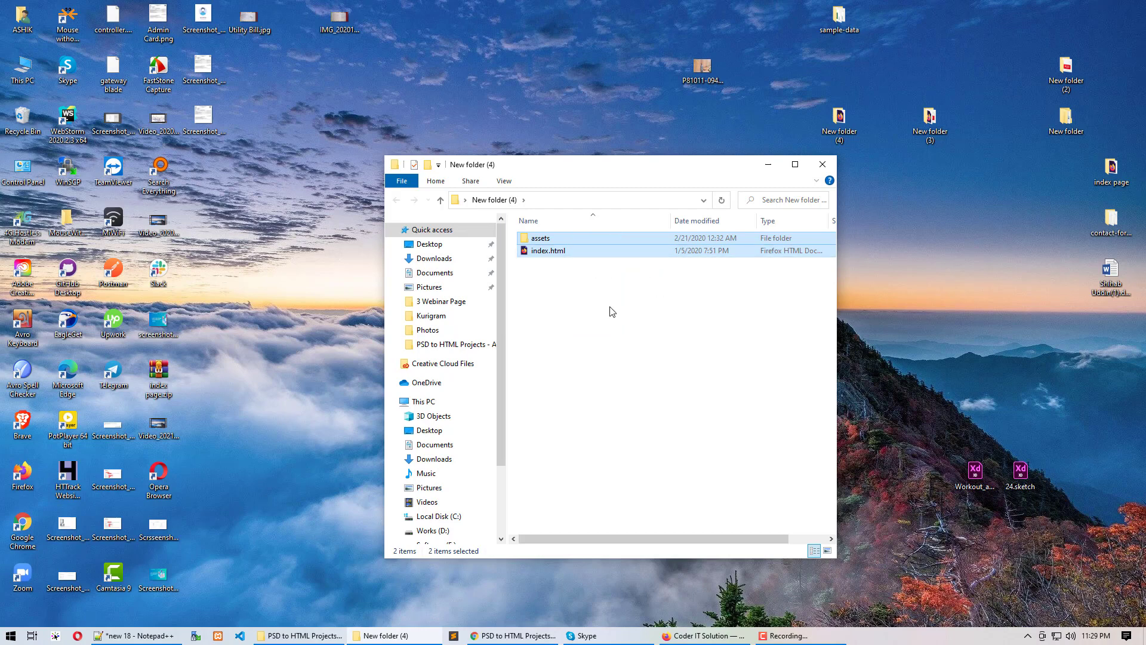
pyautogui.moveTo(548, 337); pyautogui.dragTo(596, 225)
pyautogui.rightClick(573, 256)
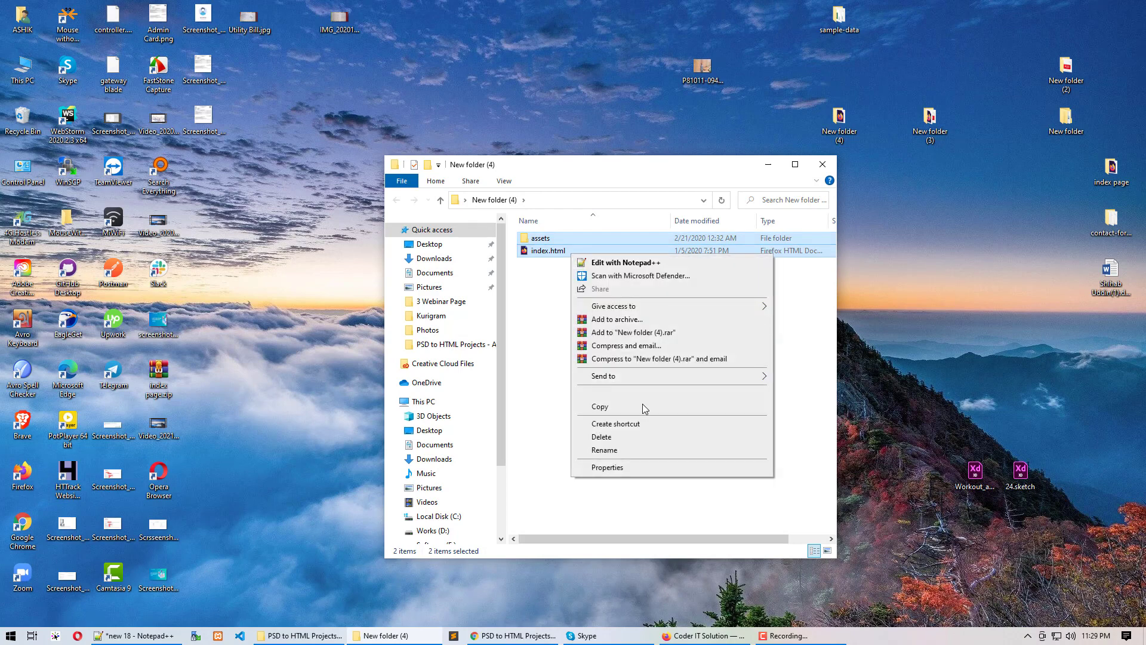
pyautogui.moveTo(650, 375)
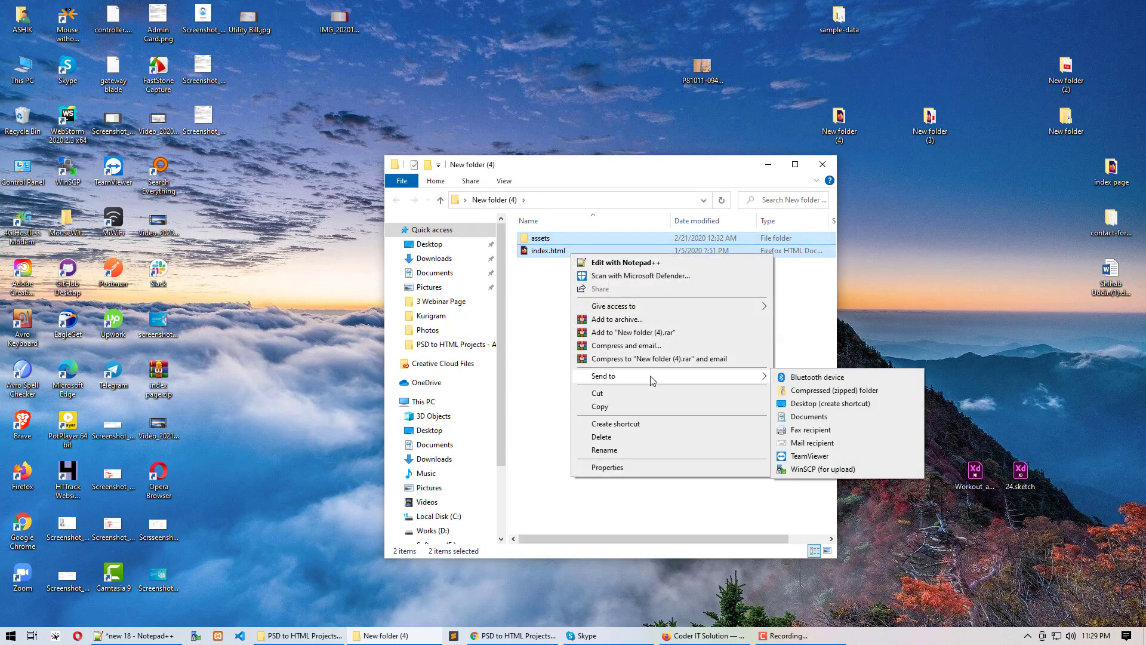
pyautogui.click(816, 391)
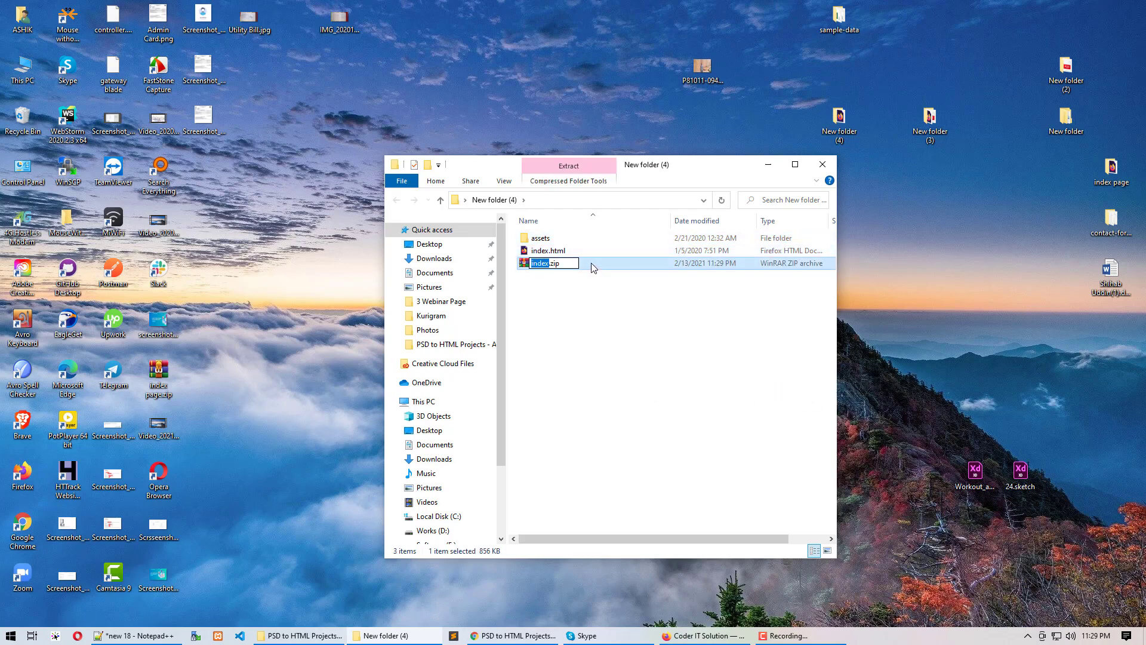
# Step: Rename the new zip archive as "Assignment 1.zip"
pyautogui.click(593, 266)
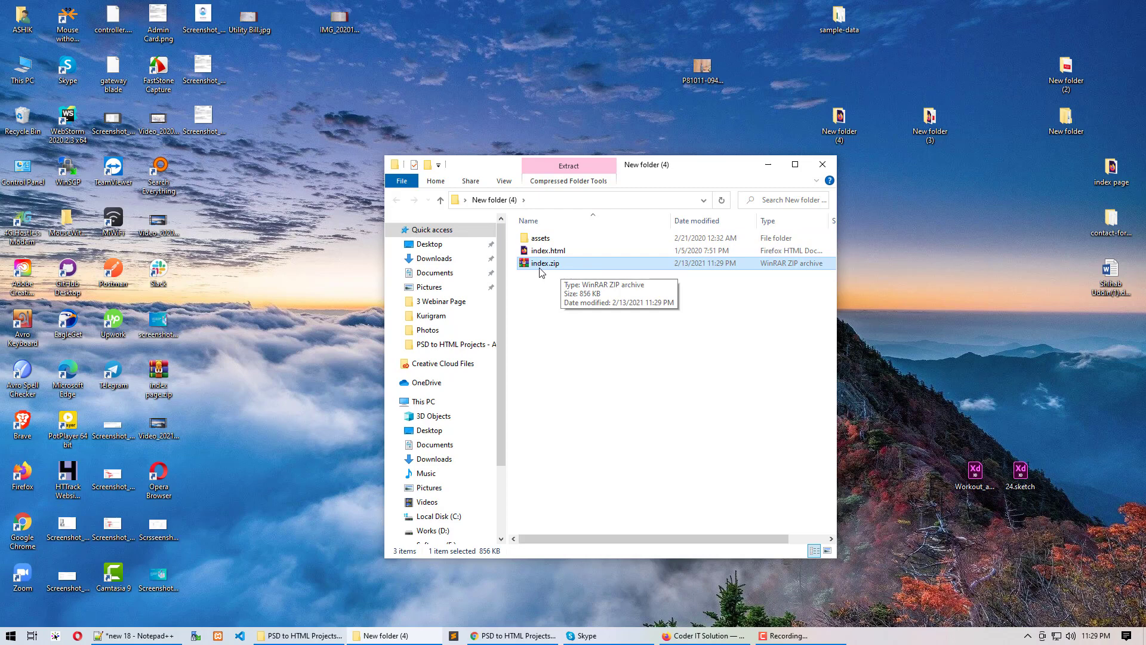
pyautogui.click(552, 268)
pyautogui.write('A')
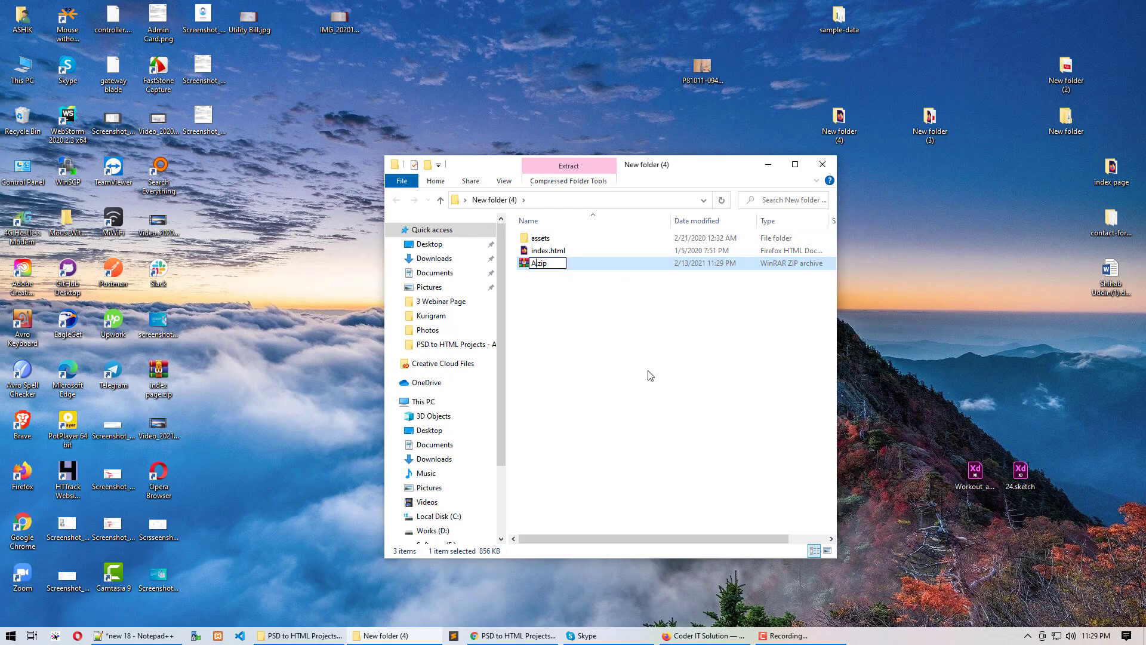
pyautogui.write('ssignment 1')
pyautogui.press('Return')
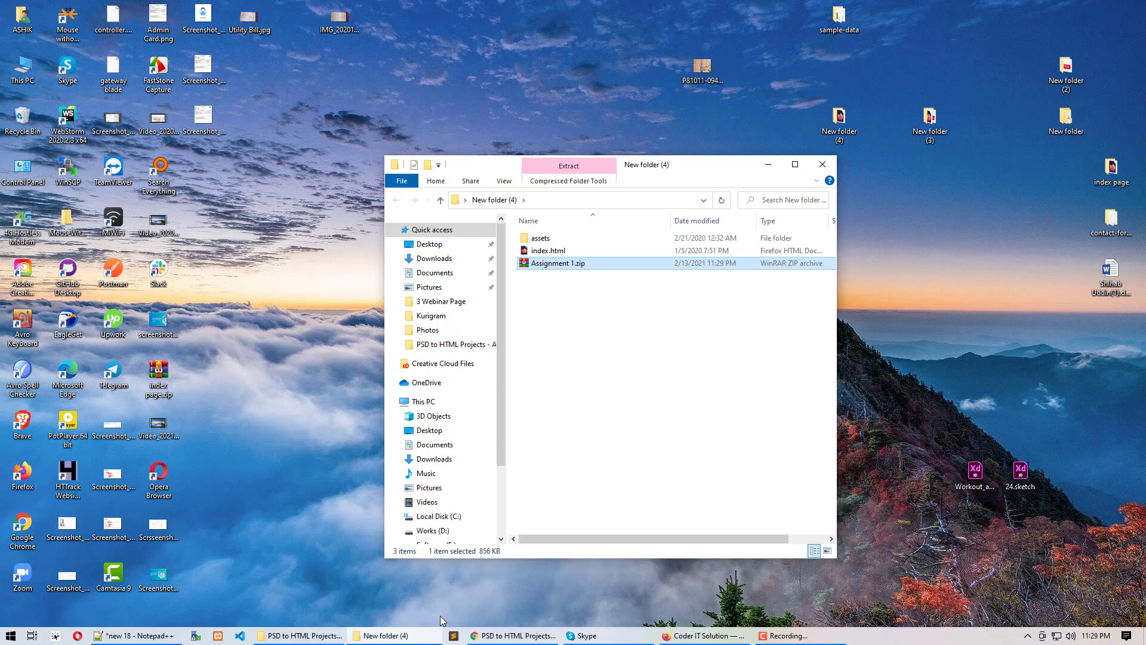
# Step: Switch to Google Drive and create a folder named "Assignment" inside "PSD to HTML Projects"
pyautogui.click(502, 636)
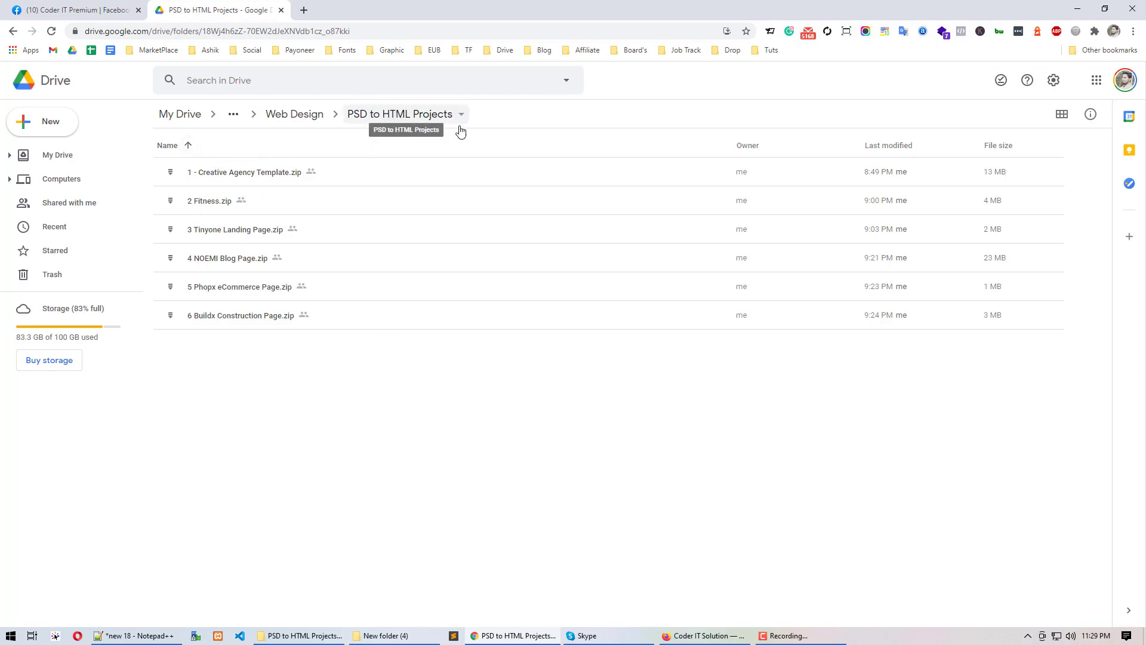
pyautogui.click(43, 121)
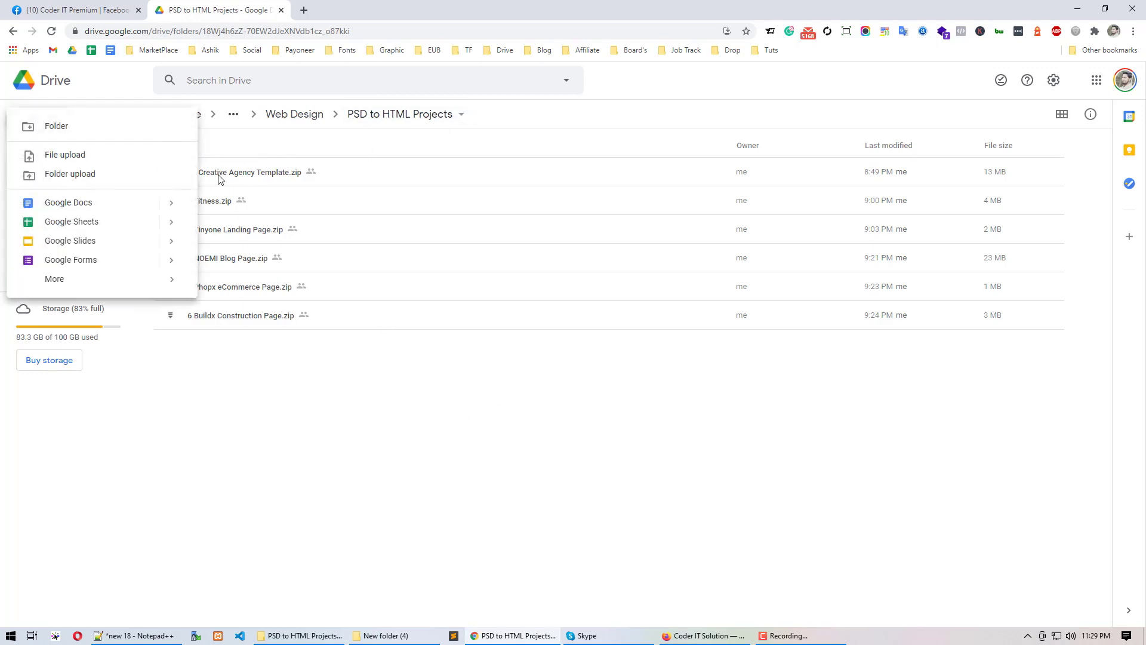
pyautogui.click(106, 124)
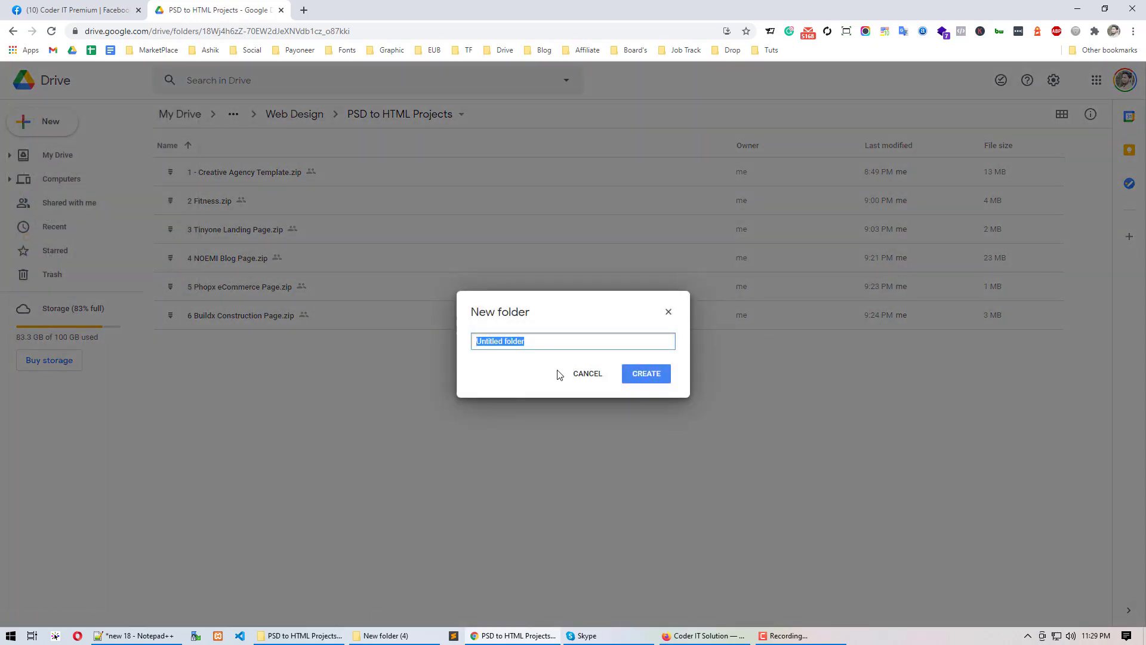
pyautogui.write('a')
pyautogui.press('BackSpace')
pyautogui.write('Assignment')
pyautogui.press('Return')
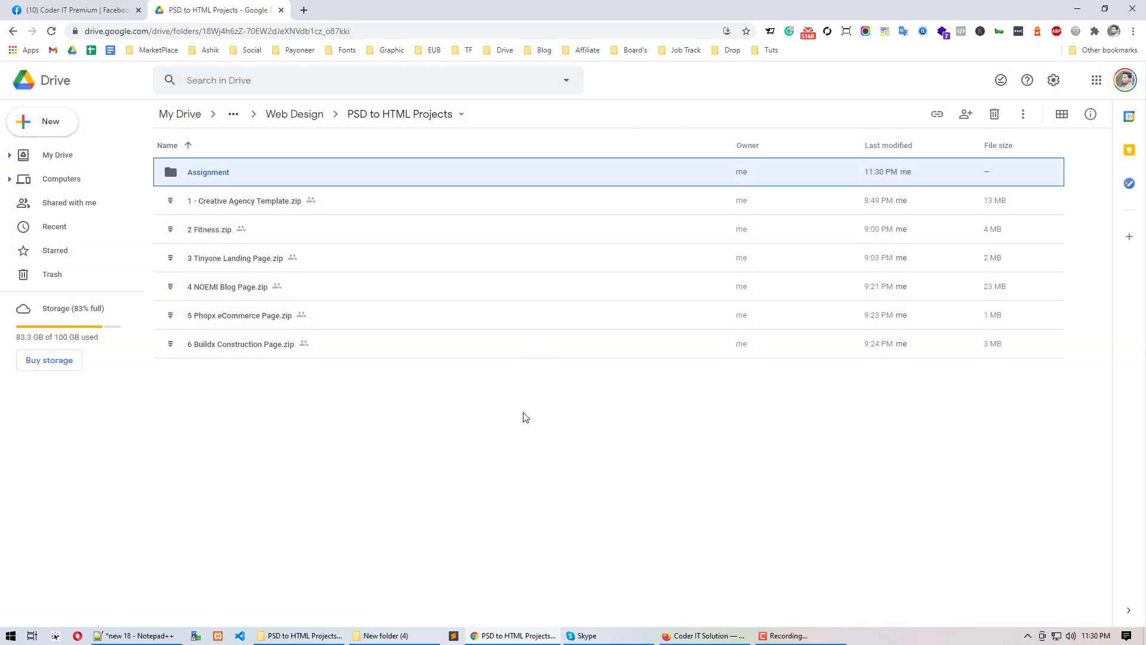
# Step: Open the Assignment folder in Google Drive and upload "Assignment 1.zip" from "New folder (4)" into it
pyautogui.doubleClick(253, 172)
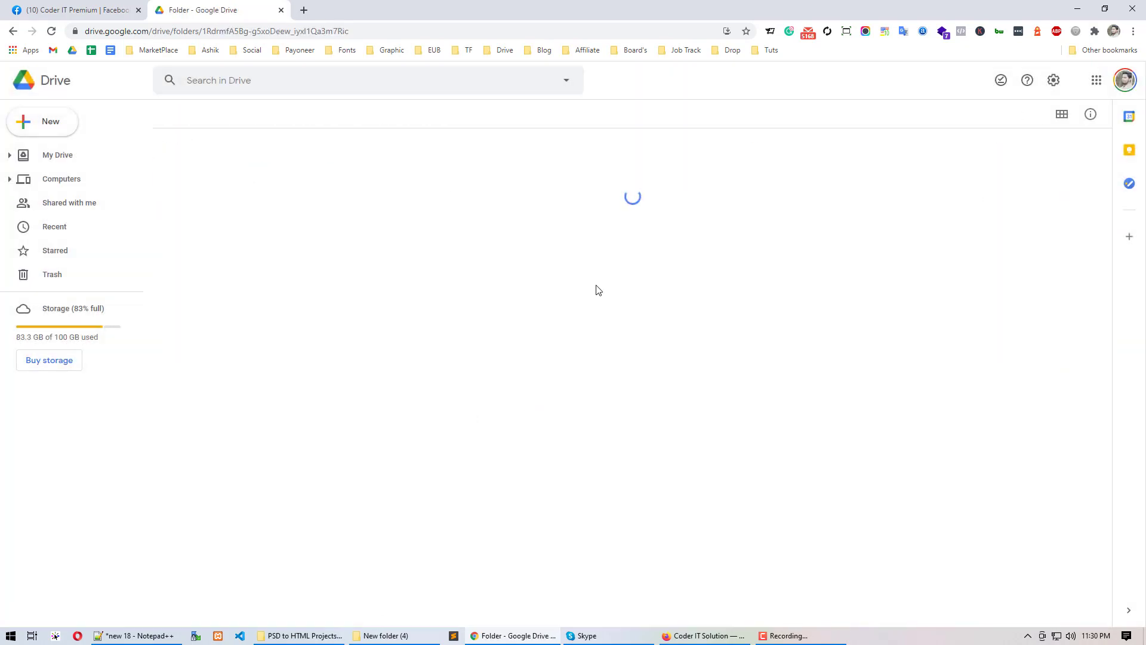
pyautogui.click(386, 635)
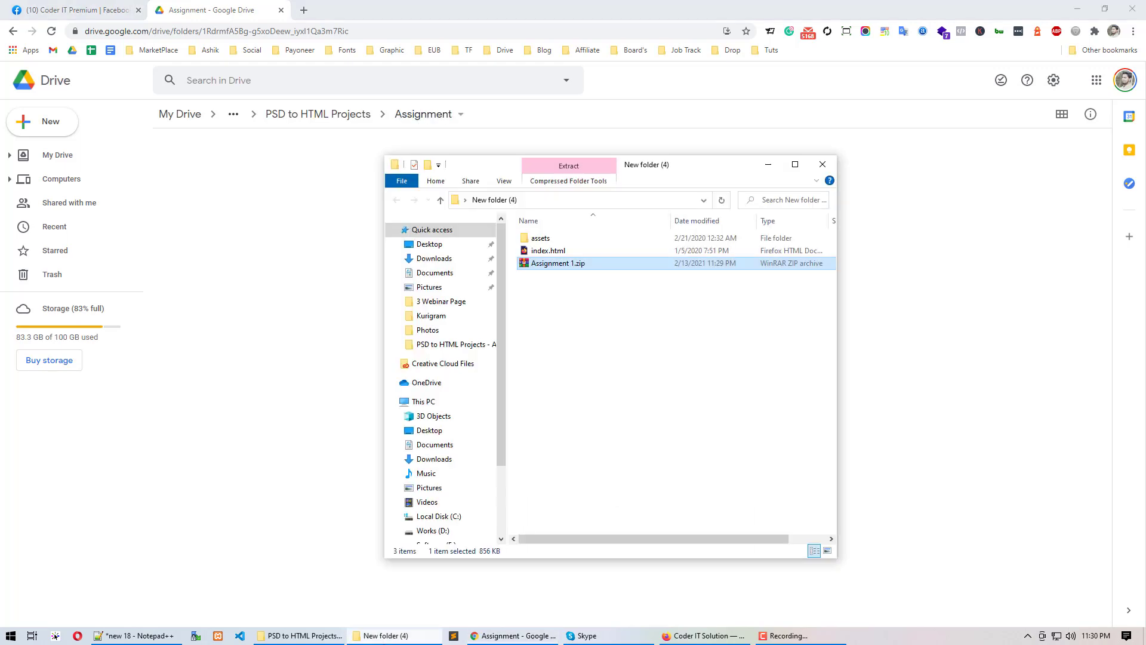
pyautogui.moveTo(652, 163); pyautogui.dragTo(172, 135)
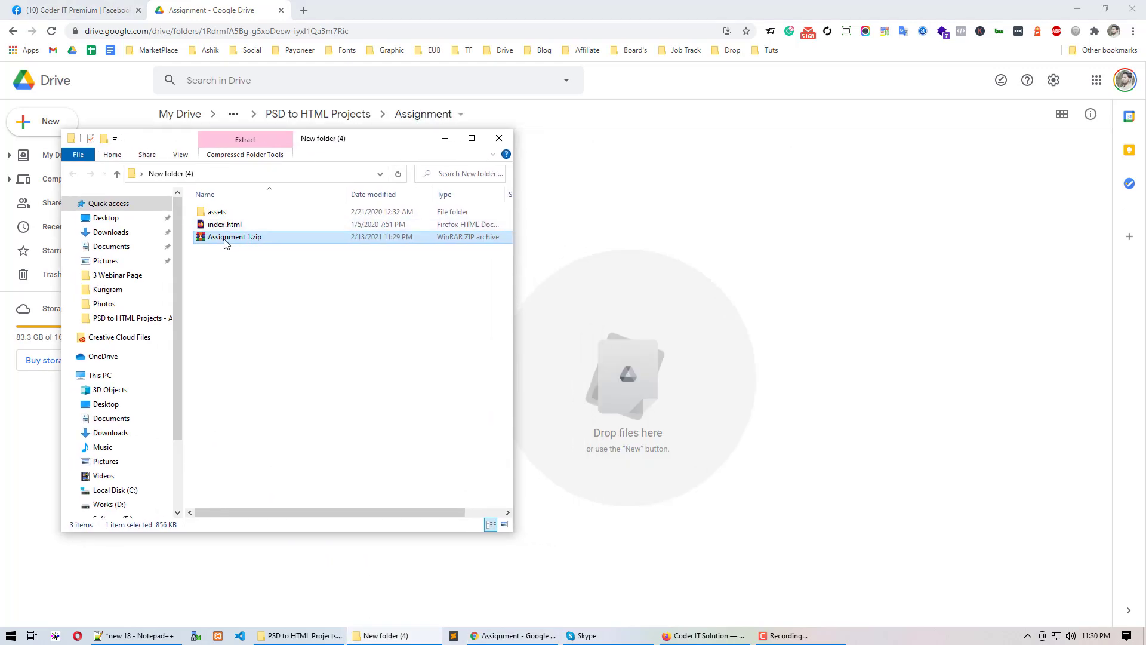
pyautogui.moveTo(227, 242); pyautogui.dragTo(628, 415)
pyautogui.click(396, 637)
pyautogui.keyDown('ctrl'); pyautogui.click(268, 225); pyautogui.keyUp('ctrl')
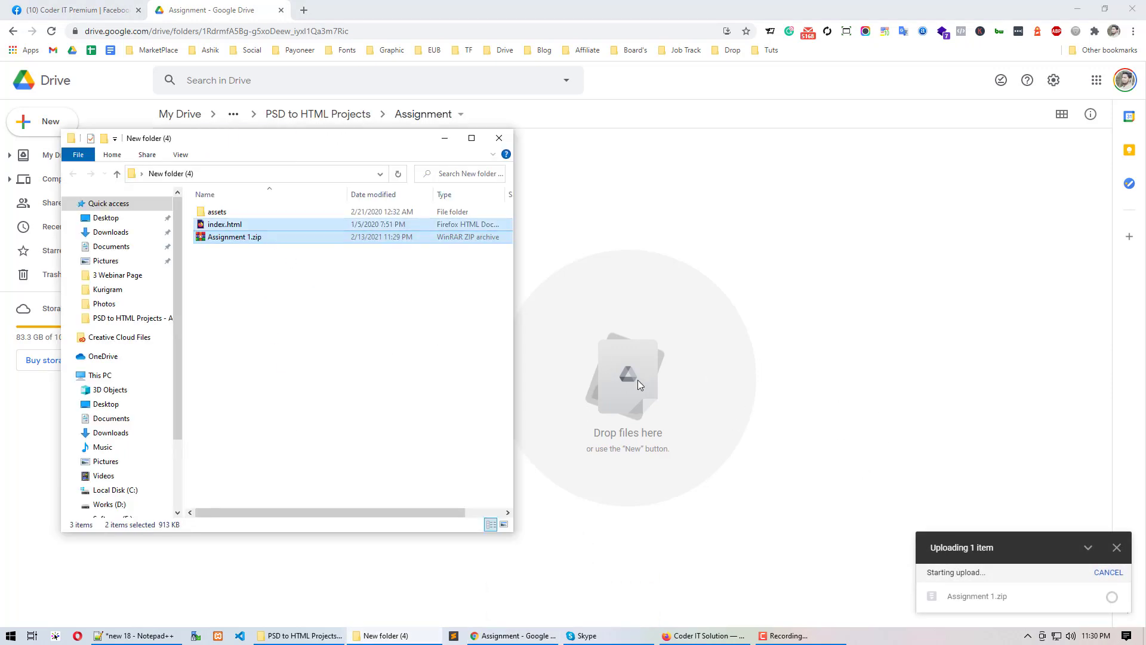
pyautogui.click(247, 257)
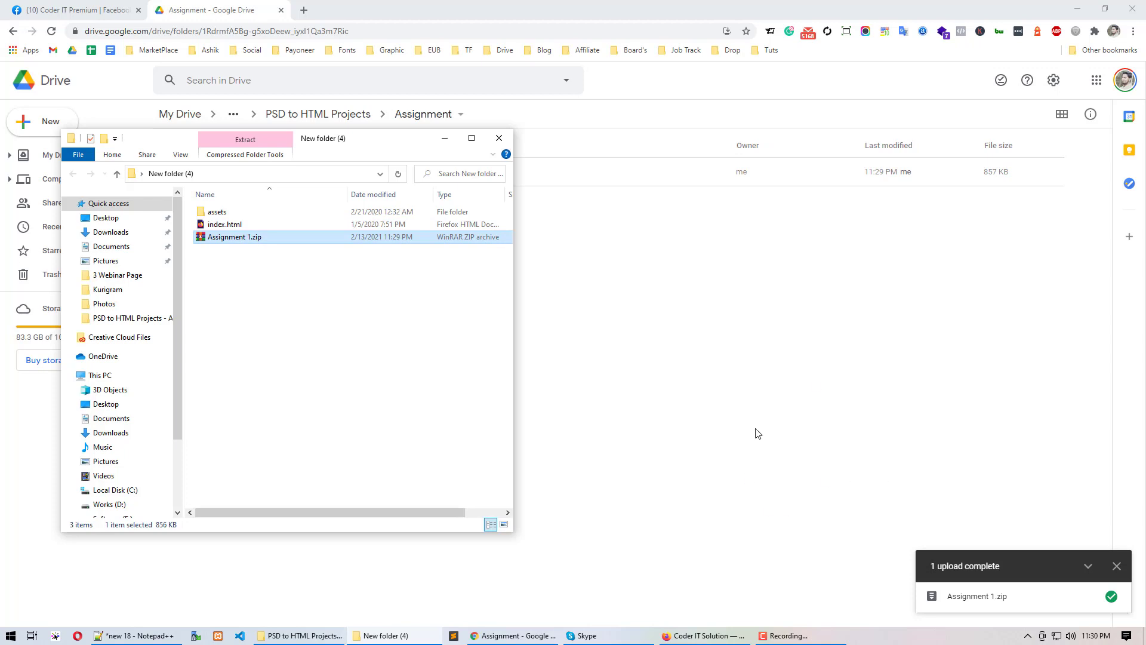
pyautogui.click(750, 359)
pyautogui.click(371, 178)
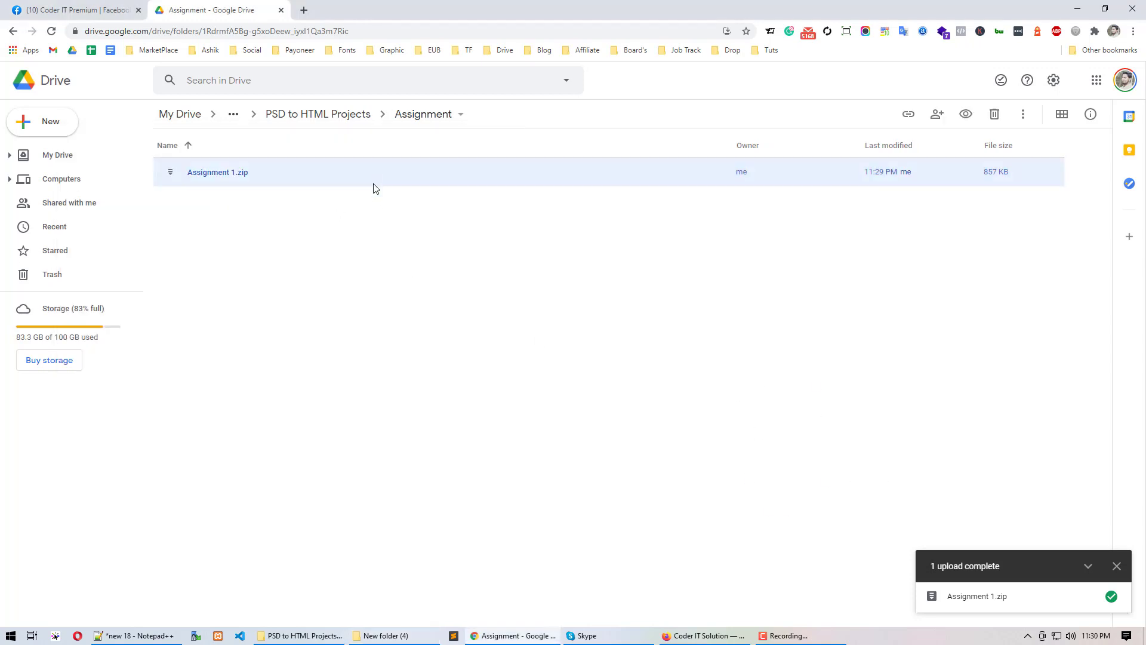
pyautogui.rightClick(371, 156)
pyautogui.click(325, 174)
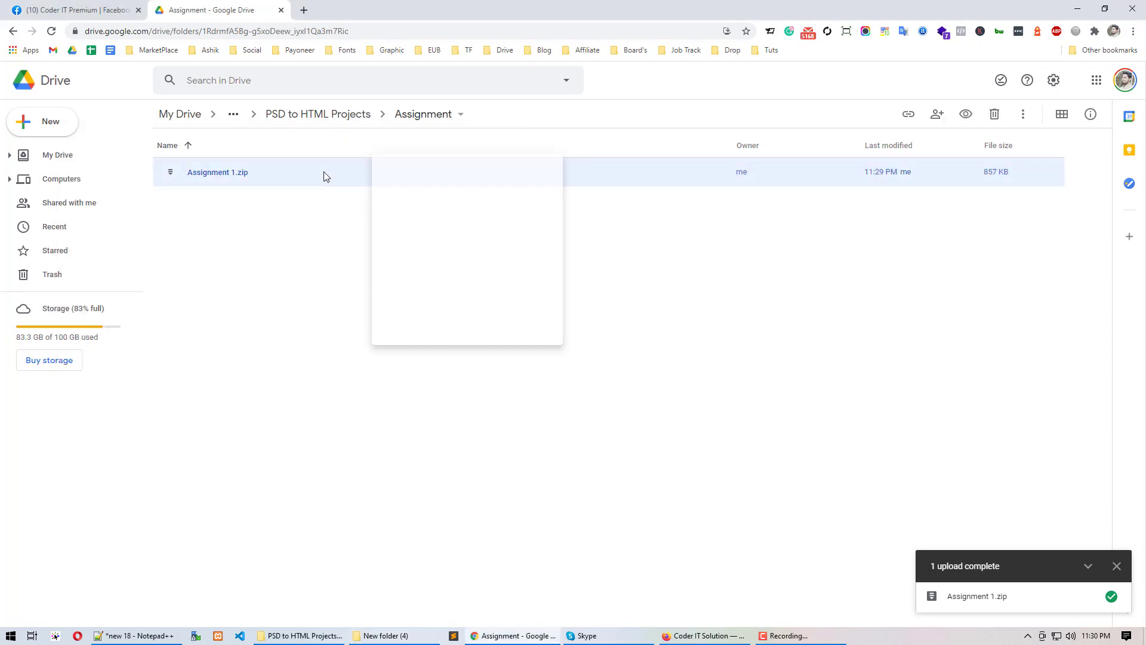
pyautogui.rightClick(324, 173)
pyautogui.click(430, 265)
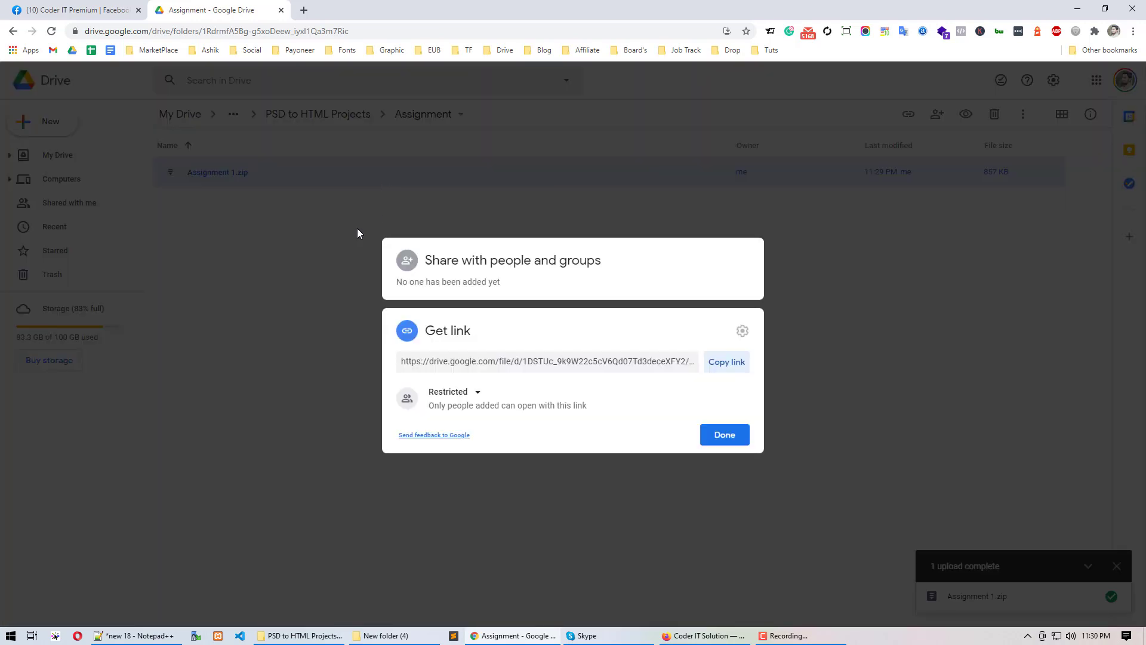
pyautogui.click(358, 233)
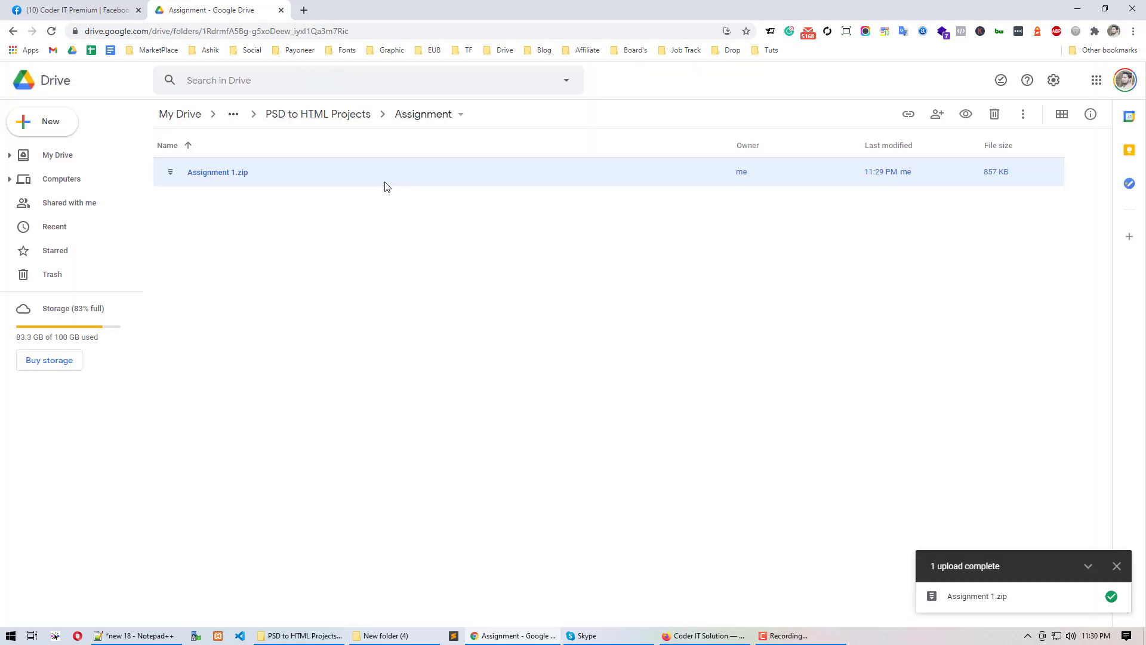
# Step: Set link sharing for "Assignment 1.zip" to "Anyone with the link" as Viewer, copy the link, and finish the sharing settings
pyautogui.rightClick(389, 171)
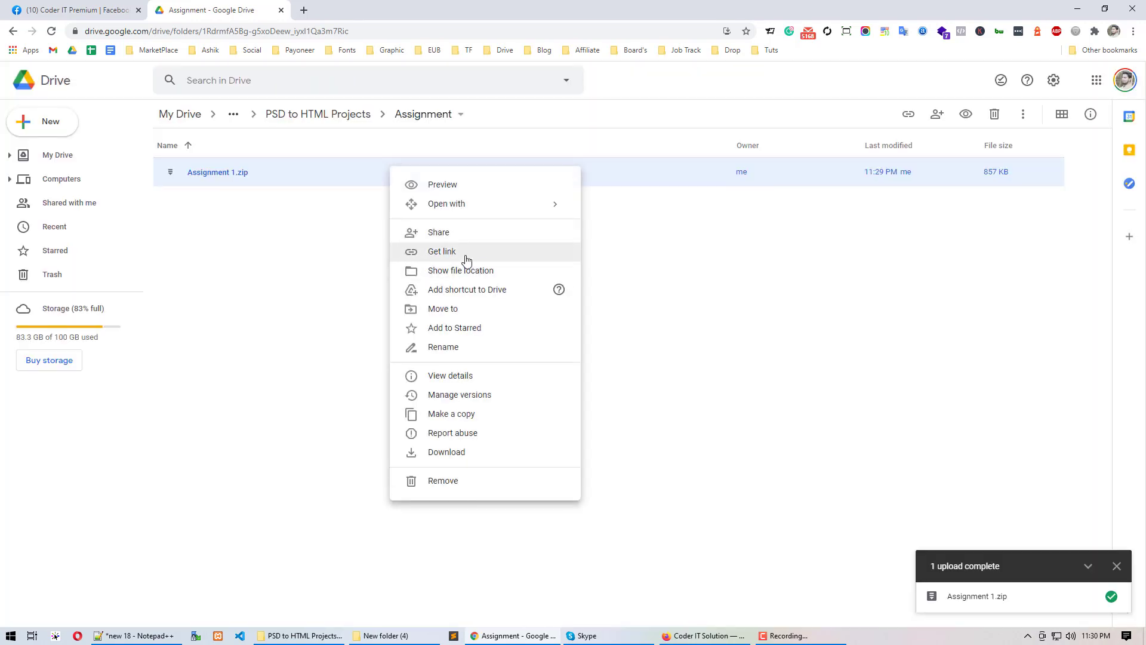
pyautogui.click(455, 252)
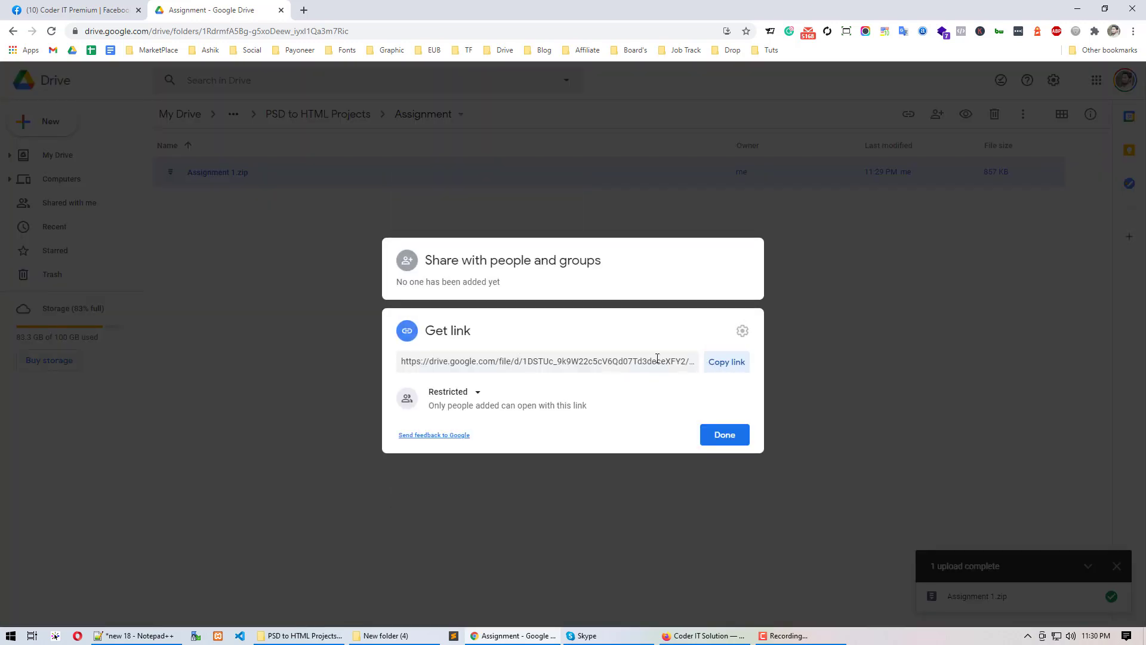
pyautogui.click(657, 361)
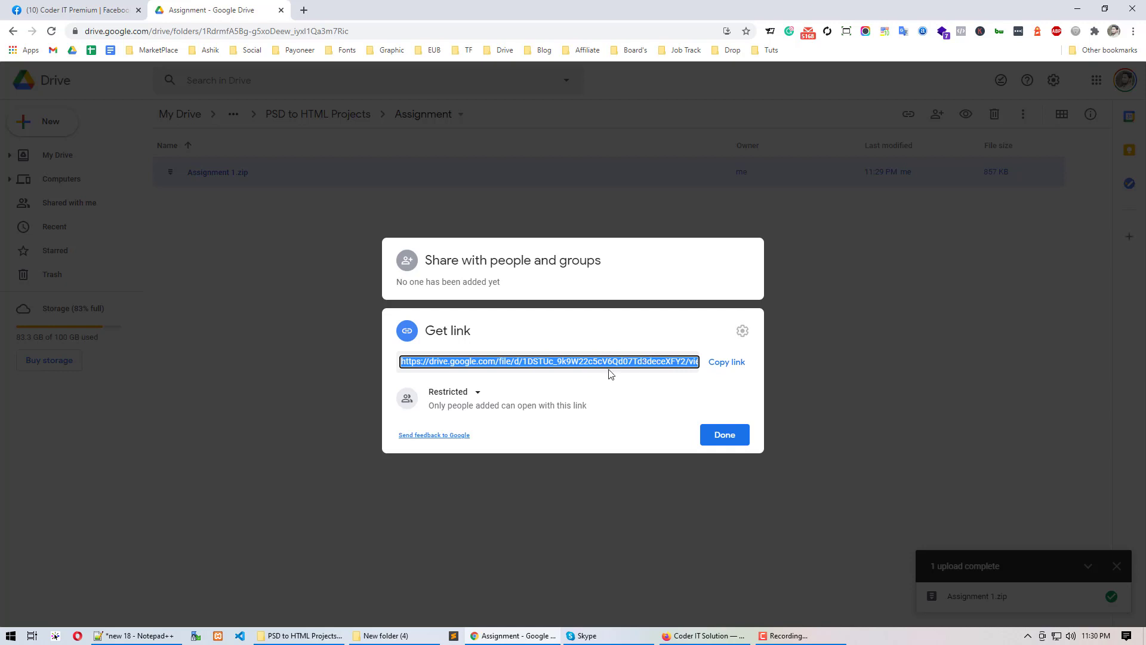
pyautogui.click(622, 331)
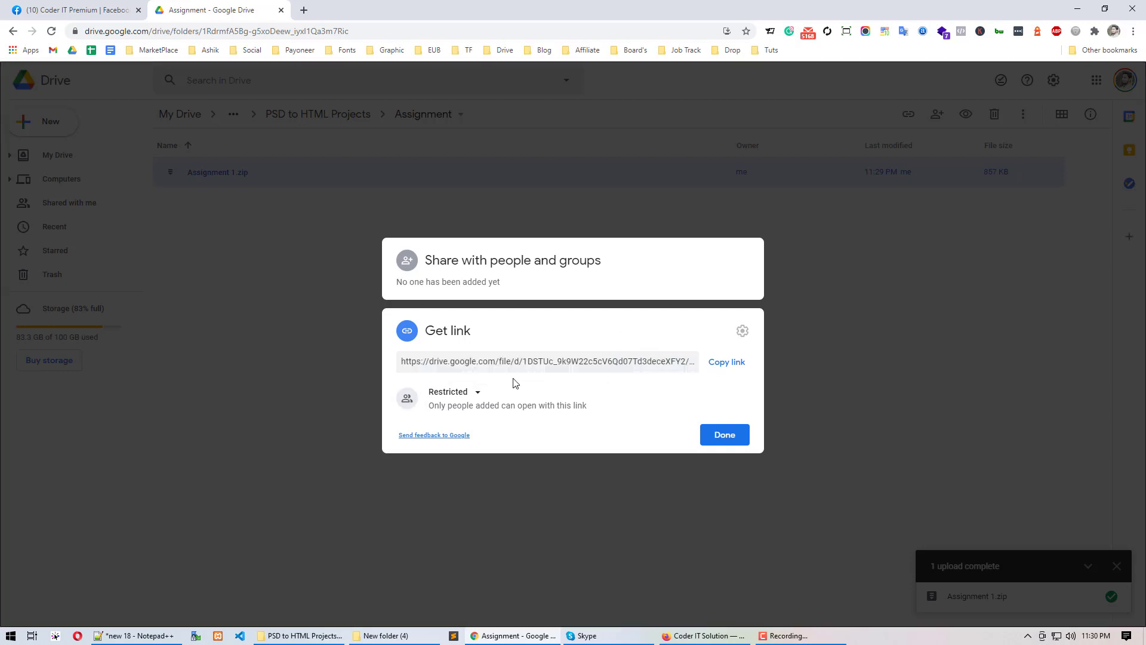
pyautogui.click(476, 399)
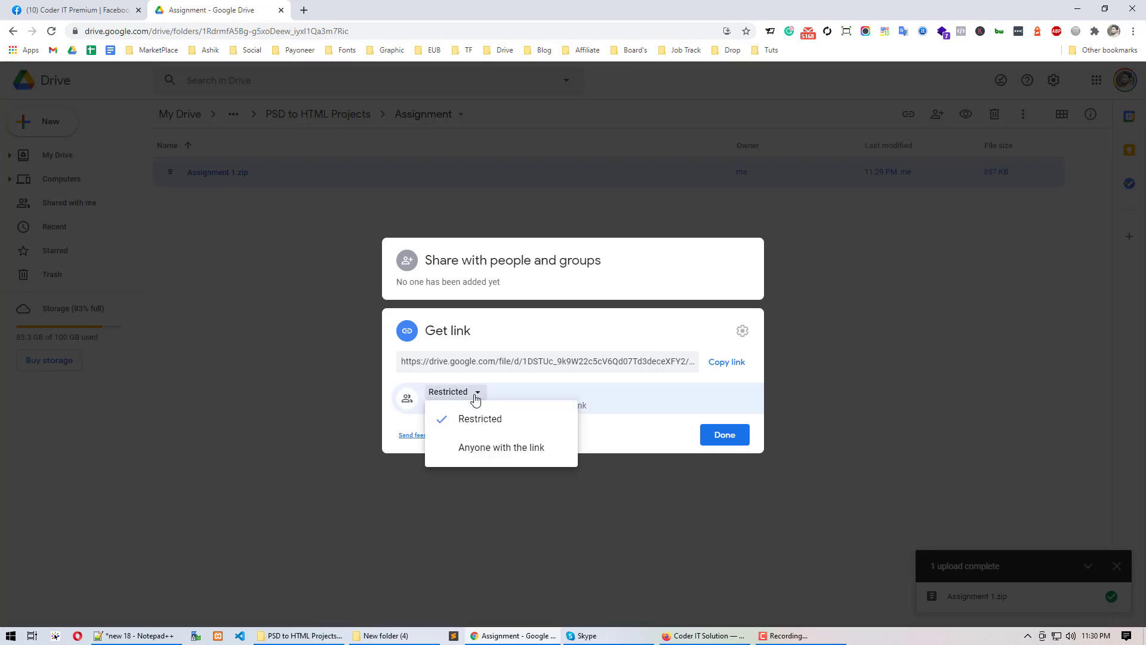
pyautogui.click(526, 457)
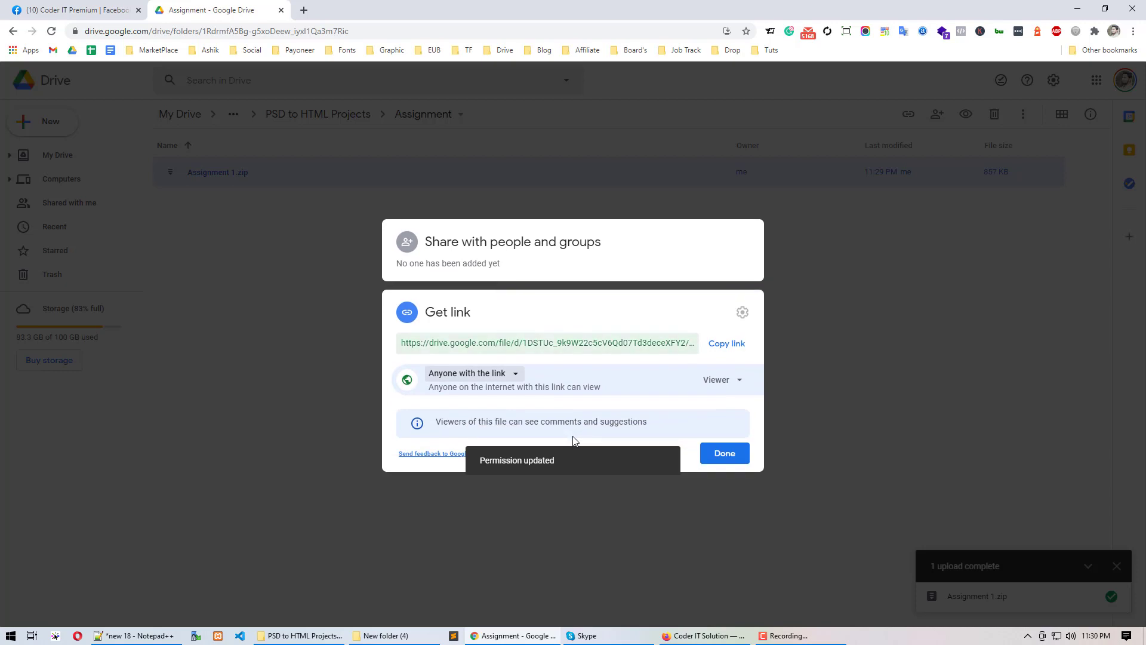
pyautogui.click(723, 346)
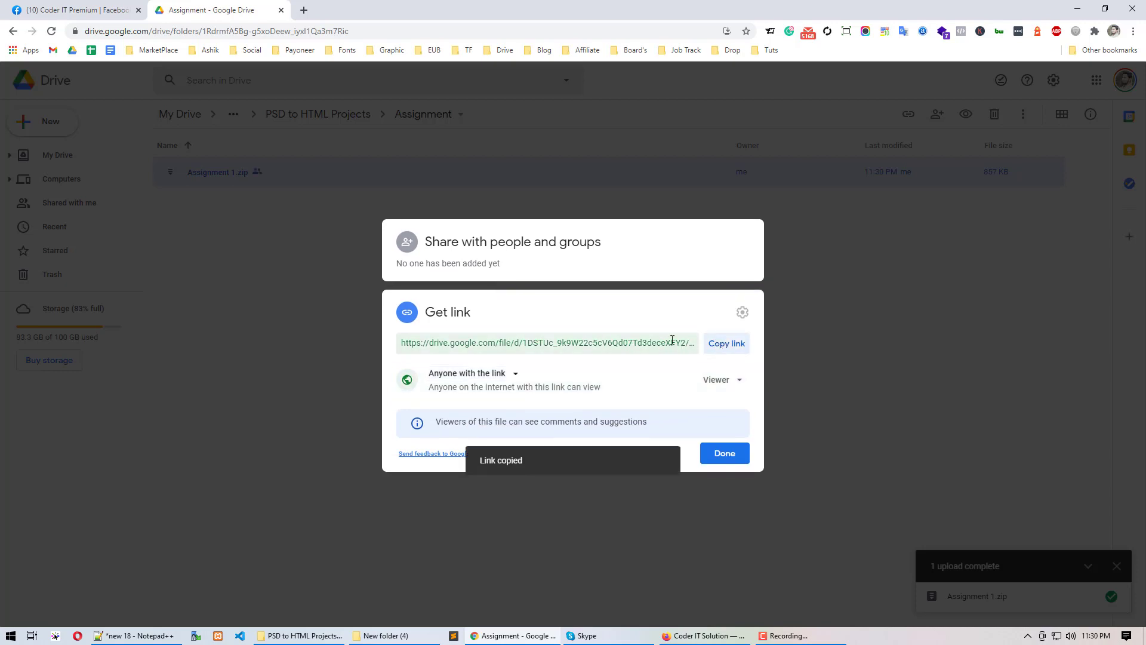
pyautogui.click(724, 455)
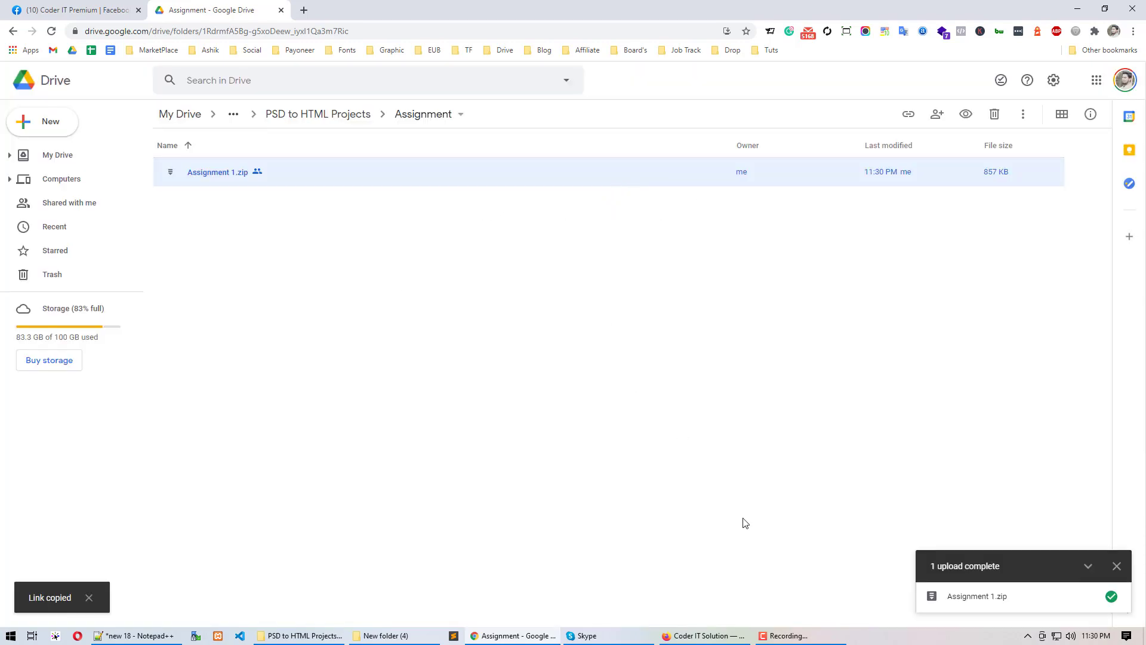
# Step: Switch to Firefox, enter "my assignment : " followed by the copied Drive link as the Assignment 1 answer, and submit the quiz
pyautogui.click(681, 635)
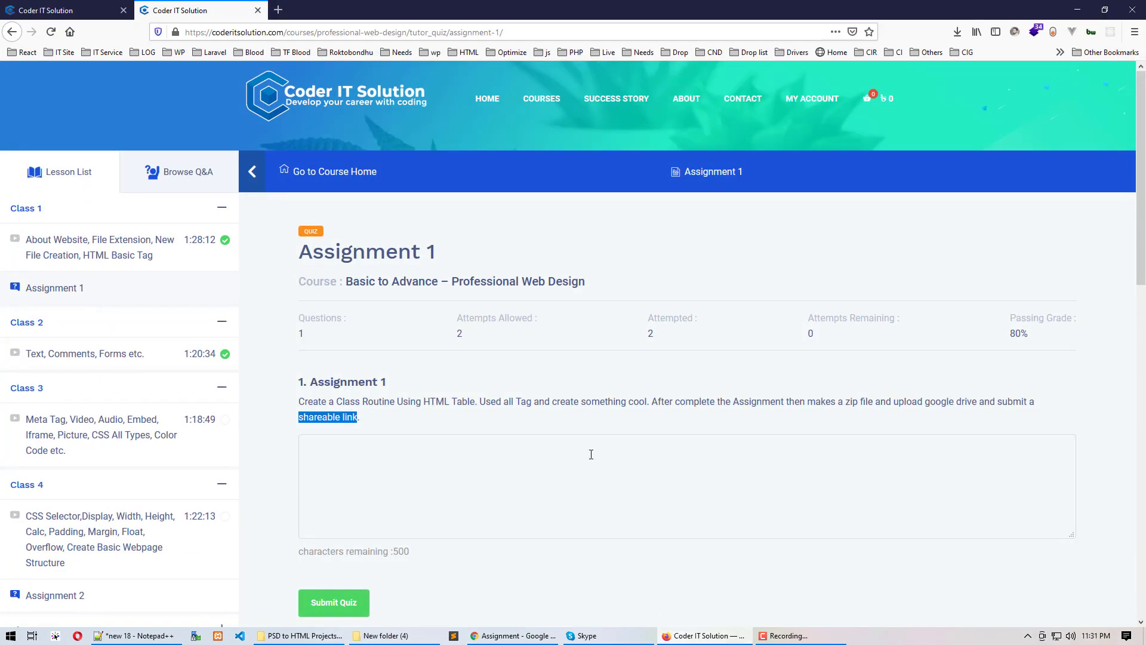
pyautogui.click(563, 455)
pyautogui.write('my as')
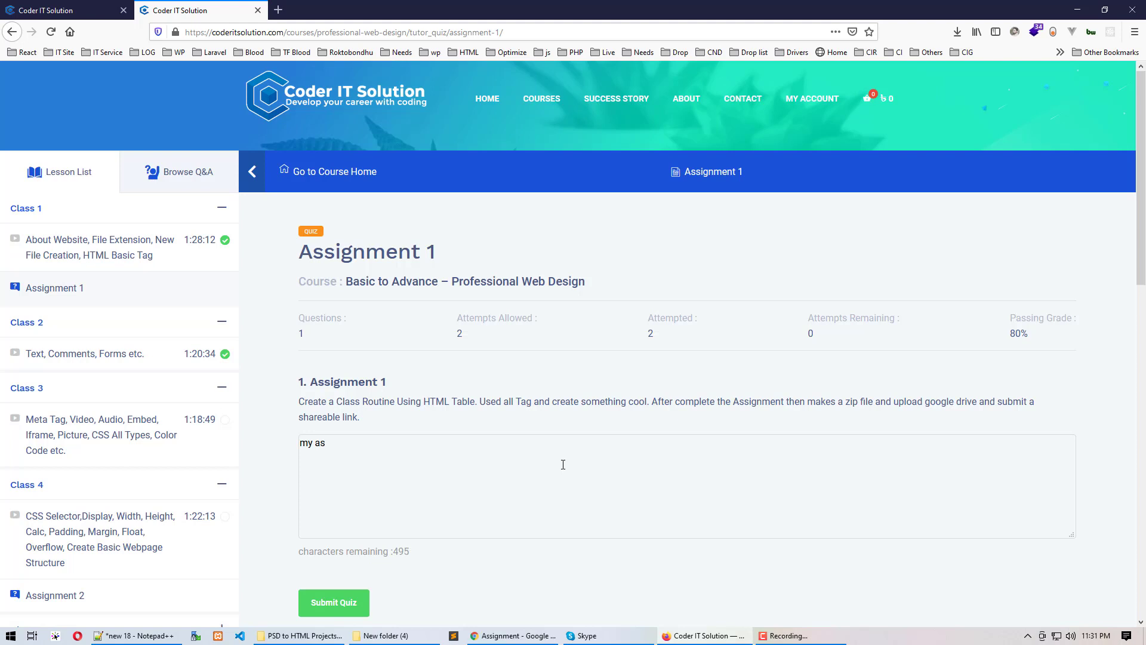
pyautogui.write('signment :')
pyautogui.hotkey('ctrl', 'v')
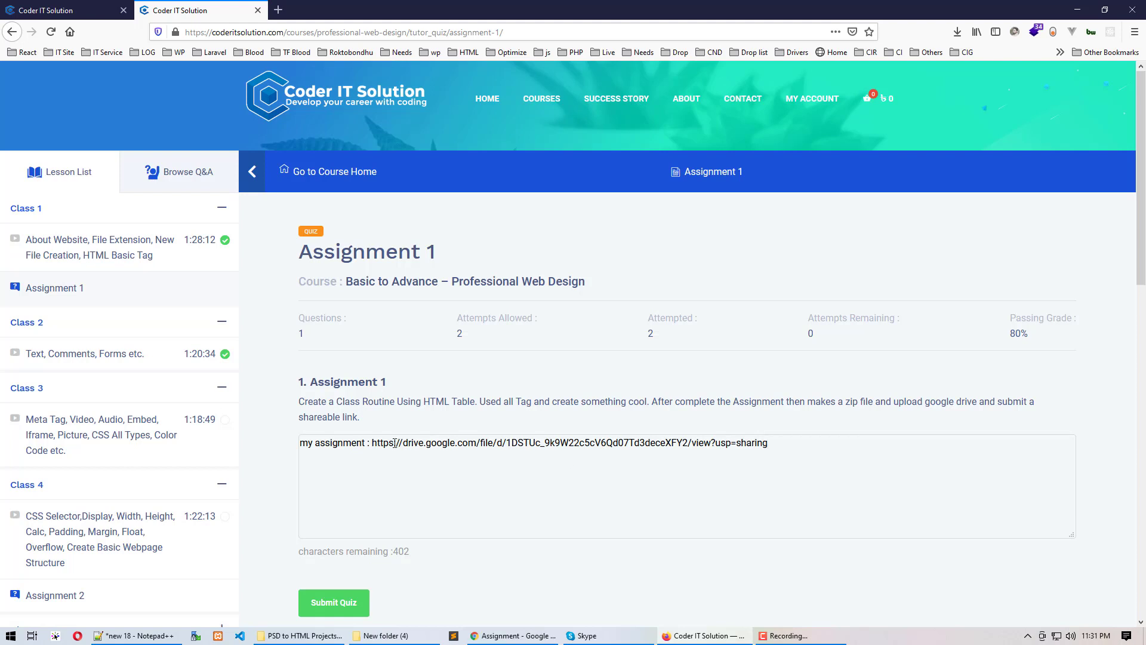
pyautogui.moveTo(372, 442); pyautogui.dragTo(797, 443)
pyautogui.click(742, 509)
pyautogui.scroll(-2, 360, 588)
pyautogui.click(328, 540)
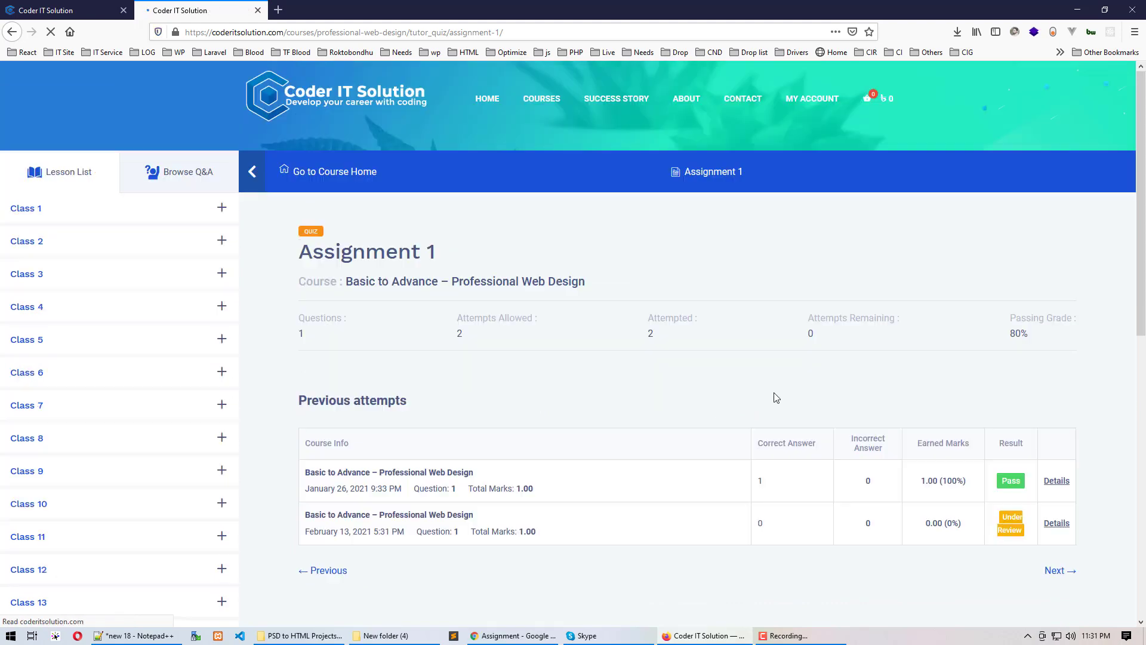
# Step: Review the previous attempts table for Assignment 1, including each attempt's result
pyautogui.scroll(-1, 794, 427)
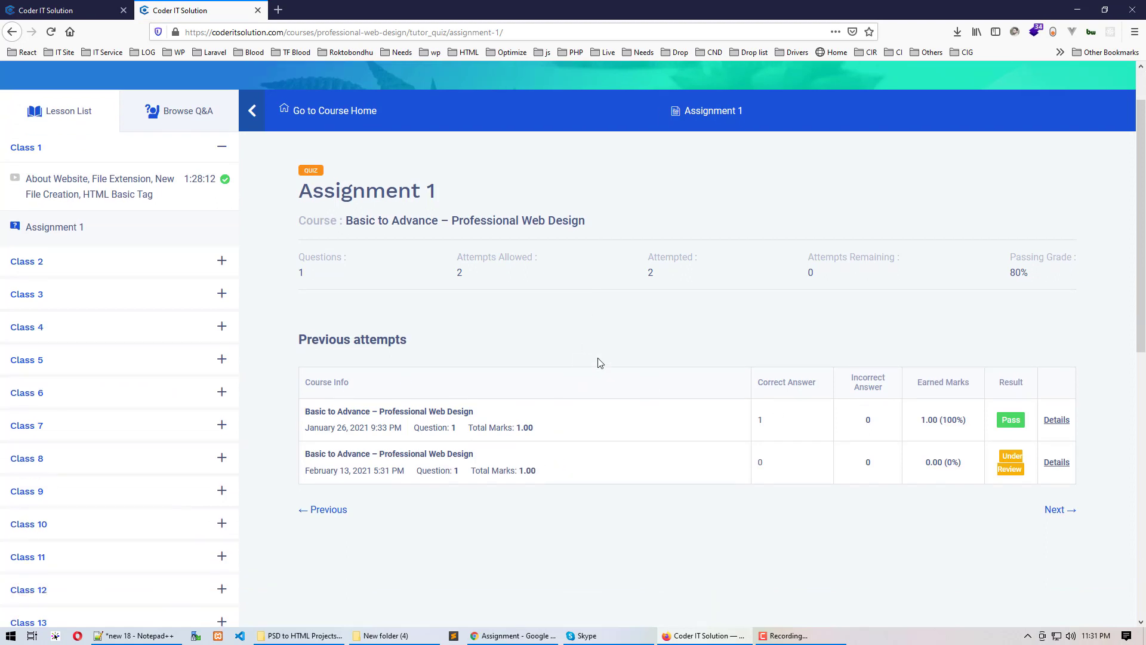
pyautogui.scroll(1, 578, 379)
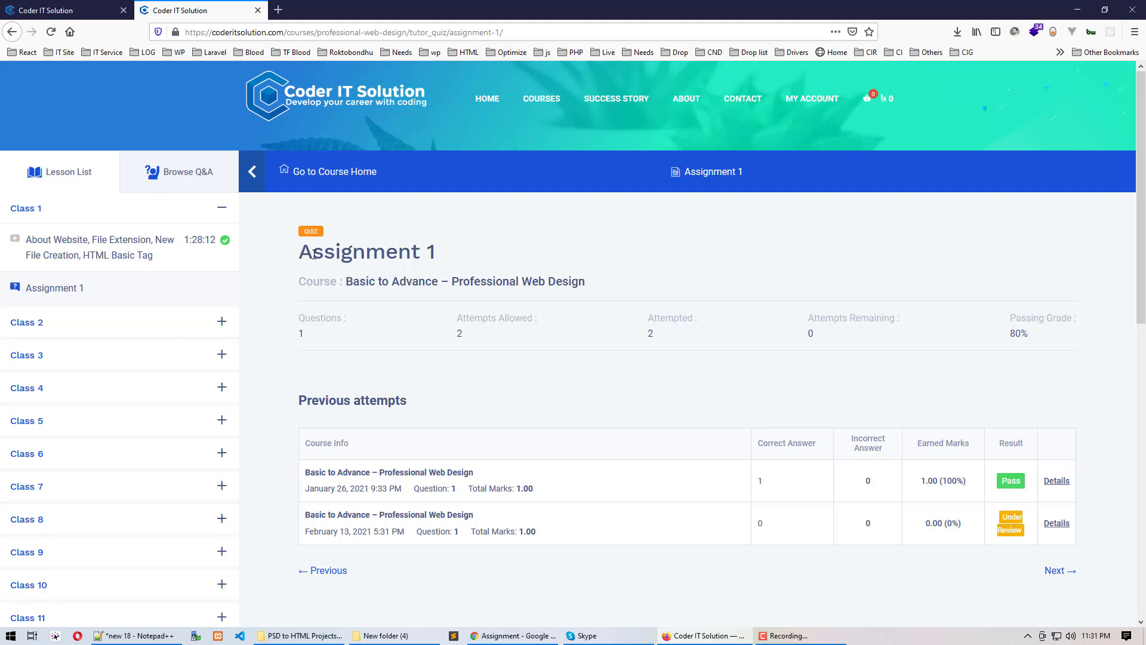
pyautogui.scroll(-3, 460, 421)
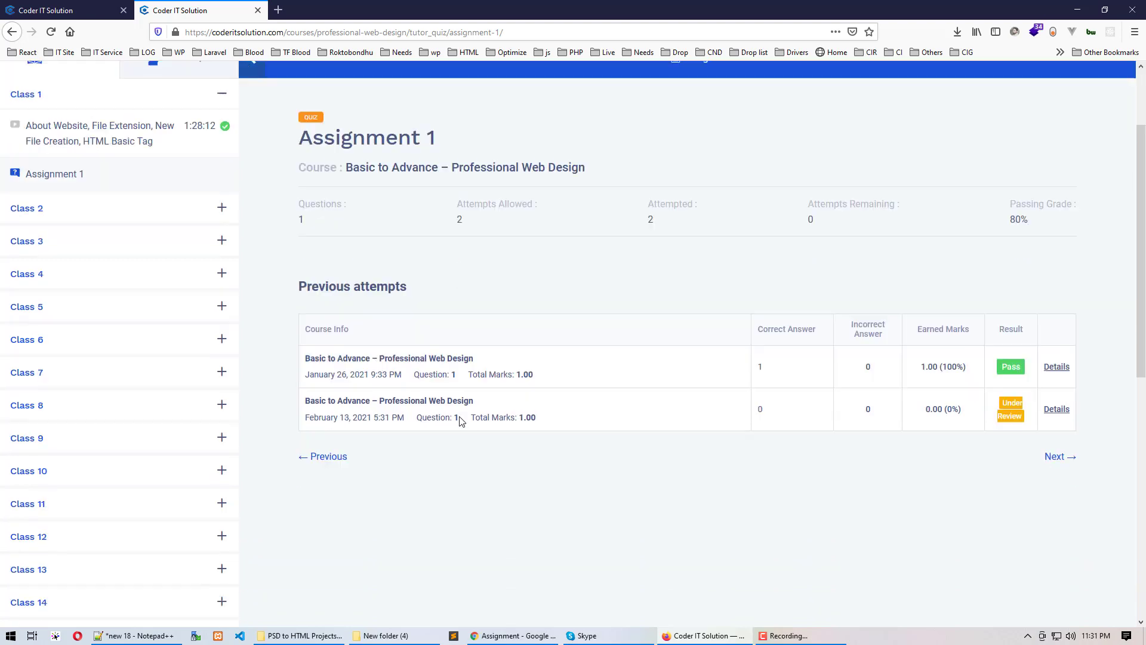
pyautogui.scroll(-1, 429, 442)
pyautogui.scroll(1, 138, 322)
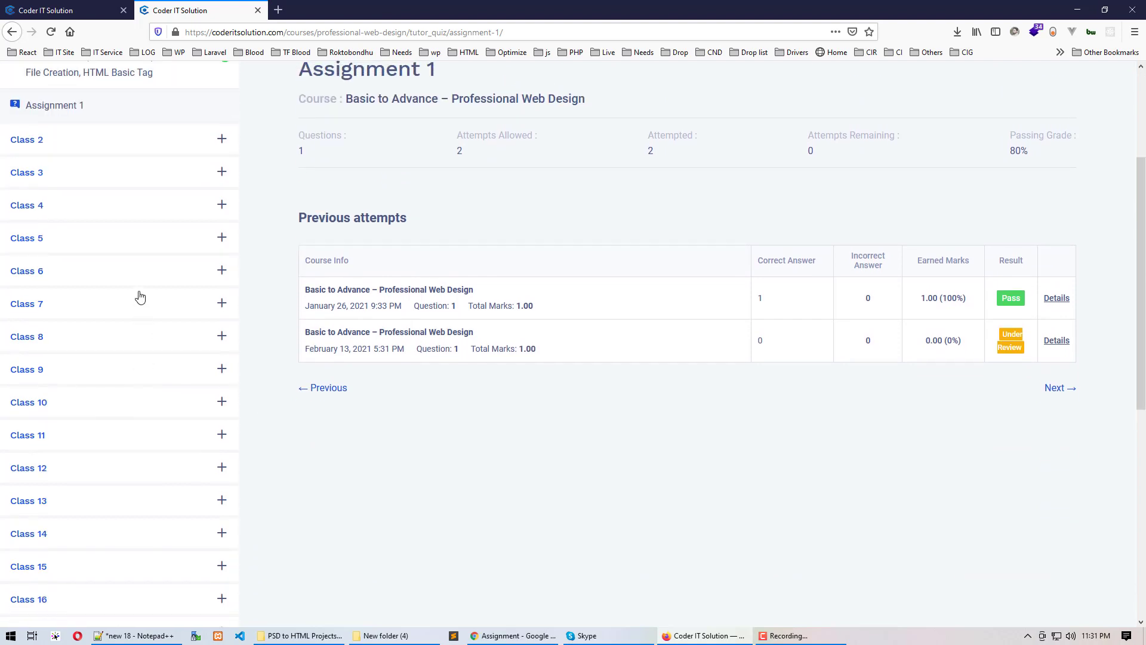
# Step: Expand Class 11, Class 12 and Class 13 in the lesson list and look over their lessons and assignments
pyautogui.scroll(-3, 111, 298)
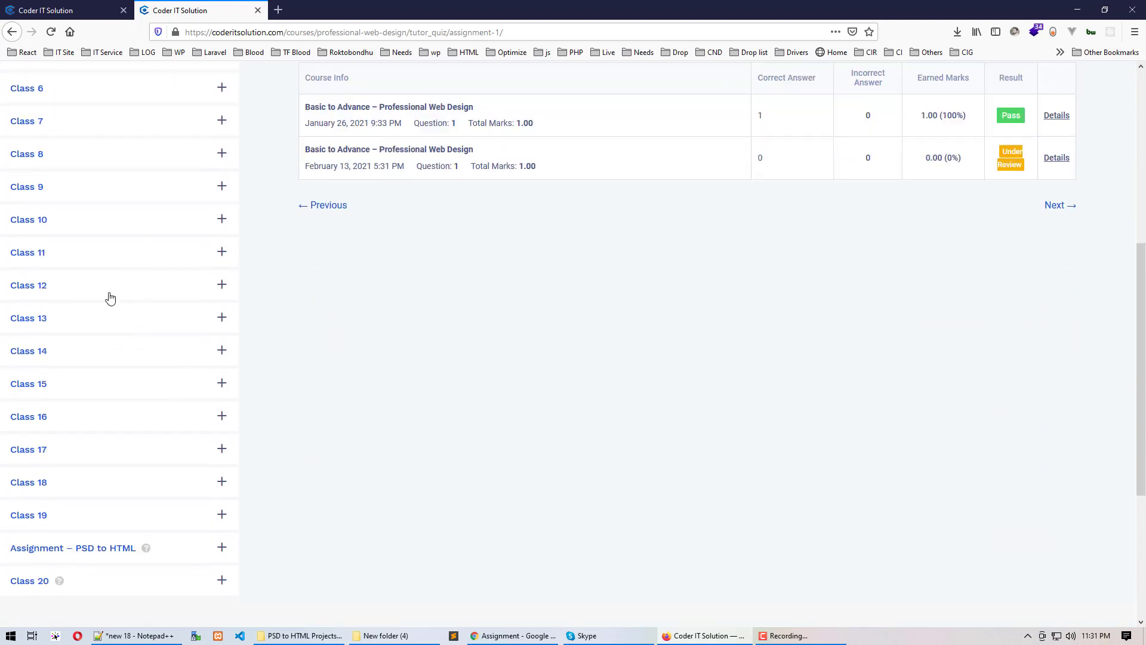
pyautogui.click(80, 250)
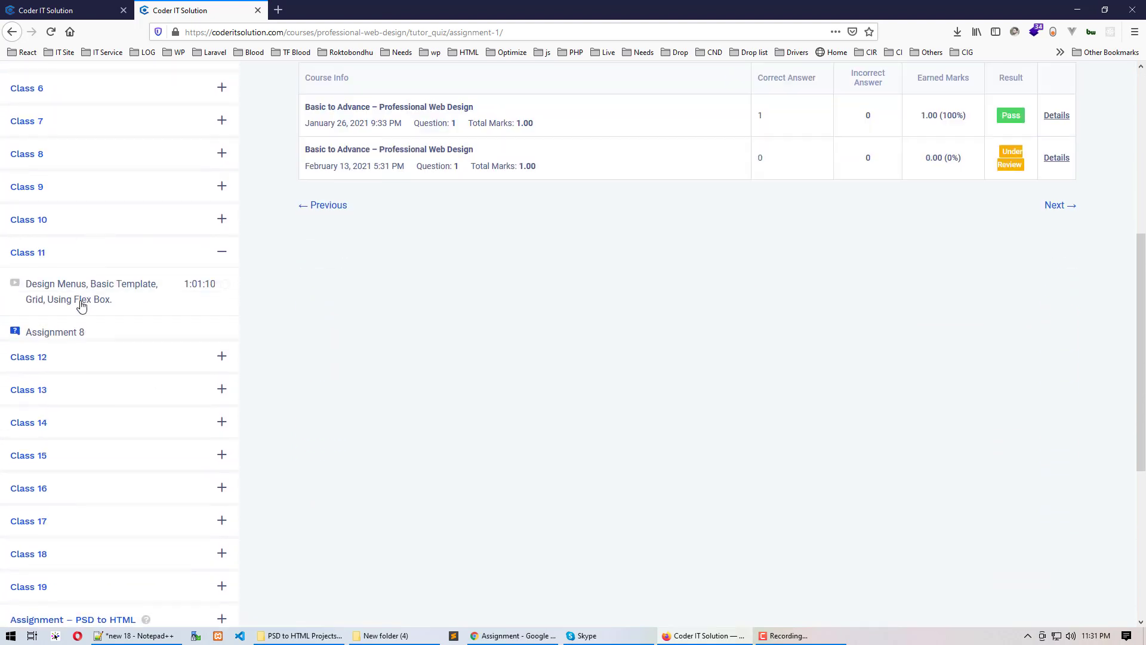
pyautogui.click(82, 364)
pyautogui.click(93, 433)
pyautogui.scroll(-4, 128, 346)
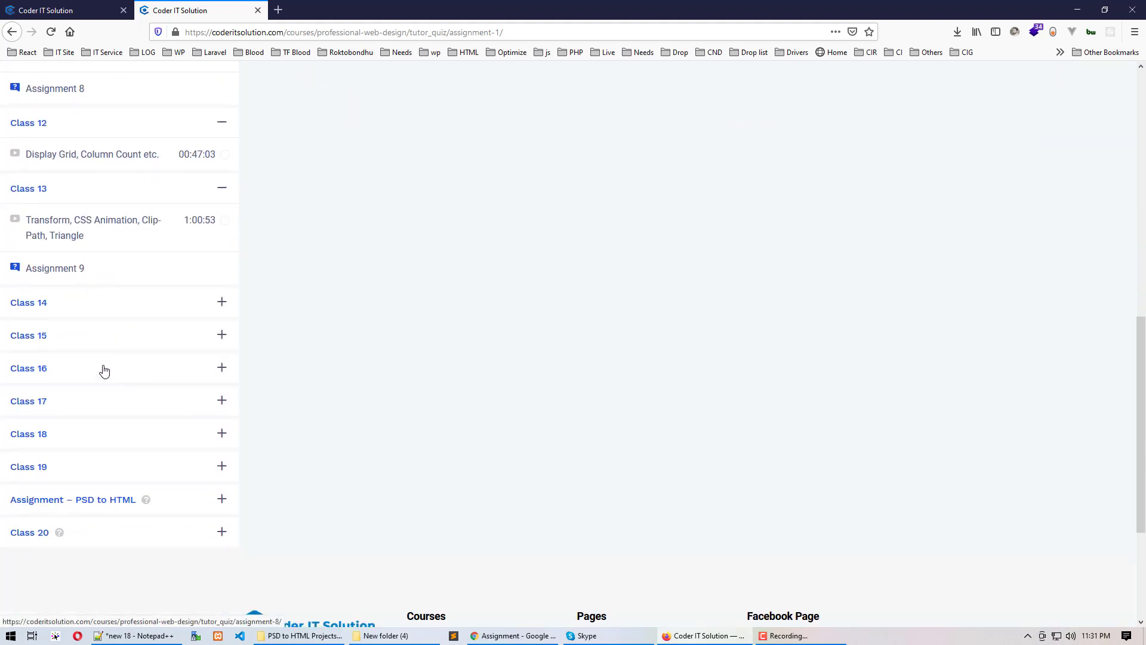
pyautogui.scroll(4, 588, 365)
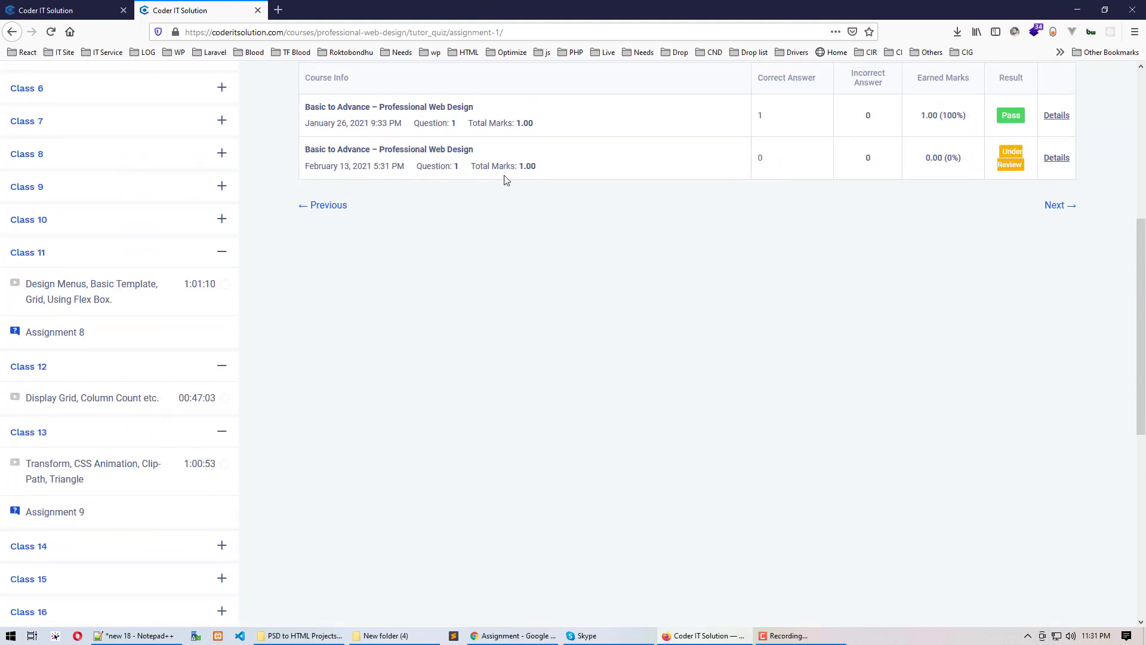
pyautogui.scroll(-3, 87, 418)
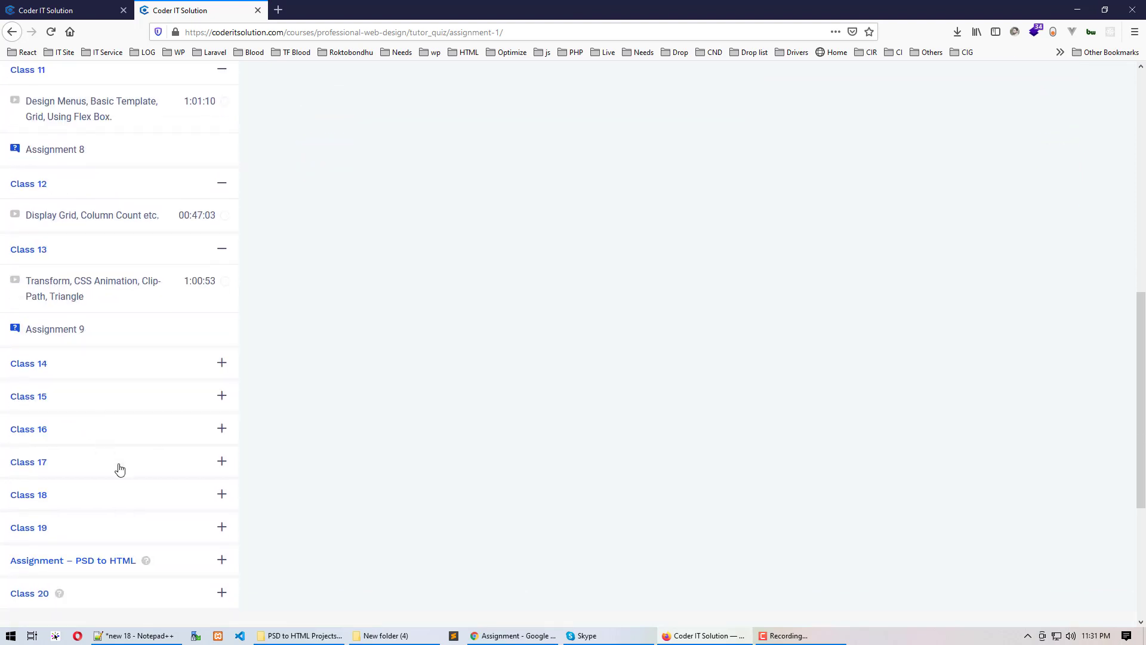
# Step: Check the contents of Class 19 in the lesson list, collapse it, and expand Class 18 to view its assignment
pyautogui.click(89, 529)
pyautogui.scroll(-3, 103, 462)
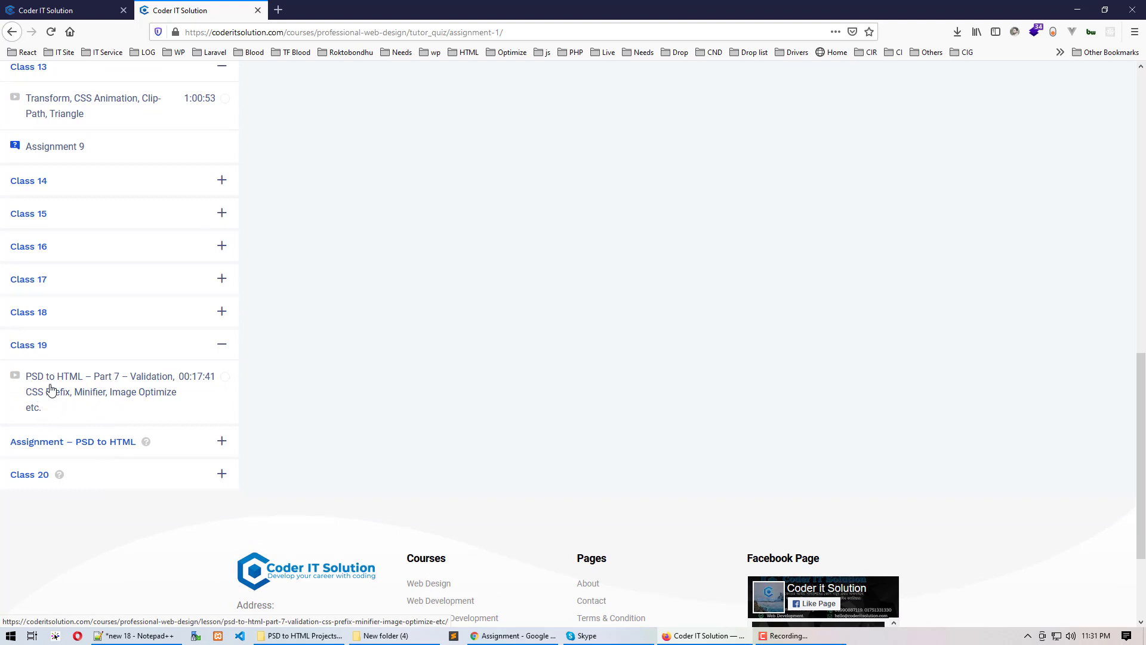
pyautogui.scroll(4, 51, 389)
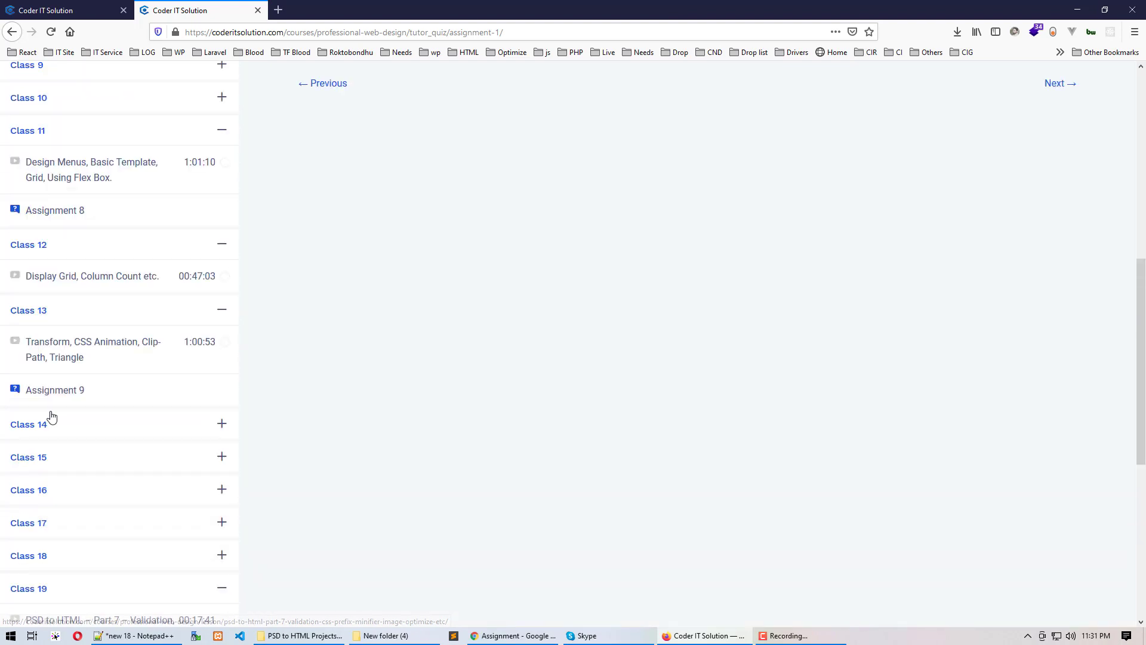
pyautogui.scroll(-3, 52, 414)
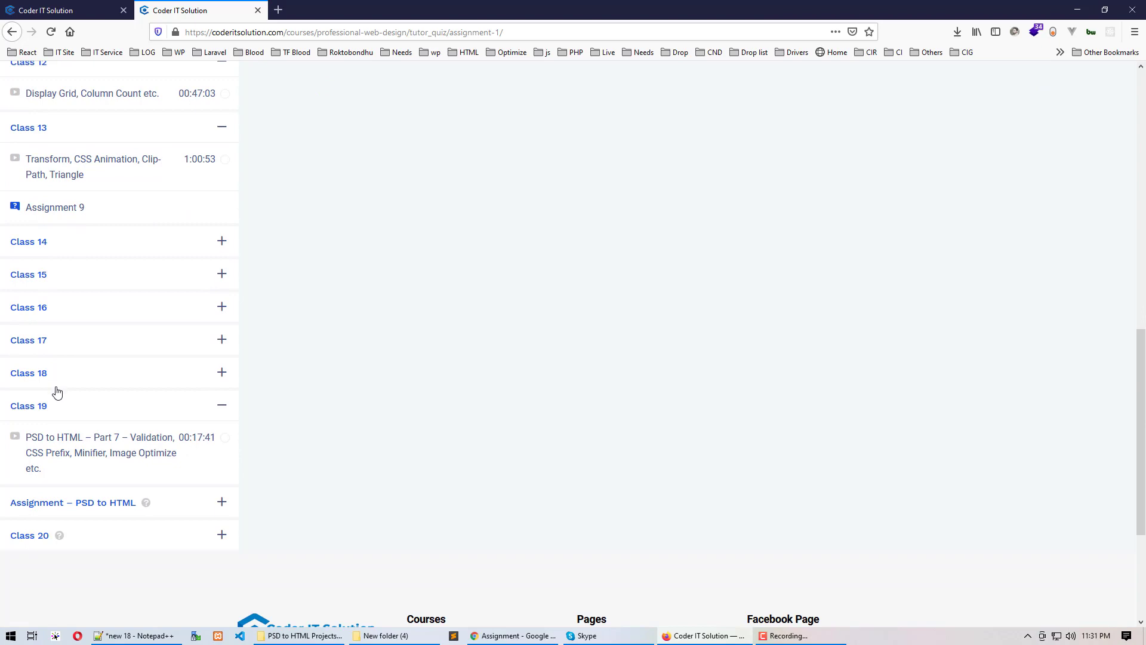
pyautogui.scroll(5, 56, 389)
pyautogui.scroll(4, 66, 349)
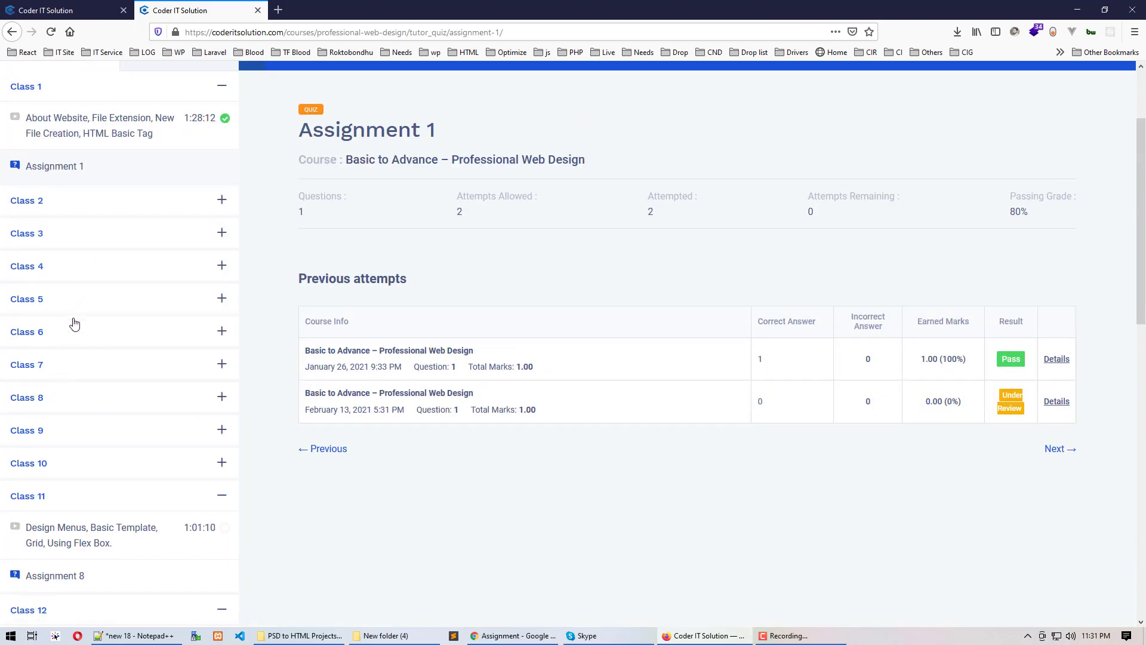
pyautogui.scroll(-5, 70, 414)
pyautogui.scroll(-6, 69, 414)
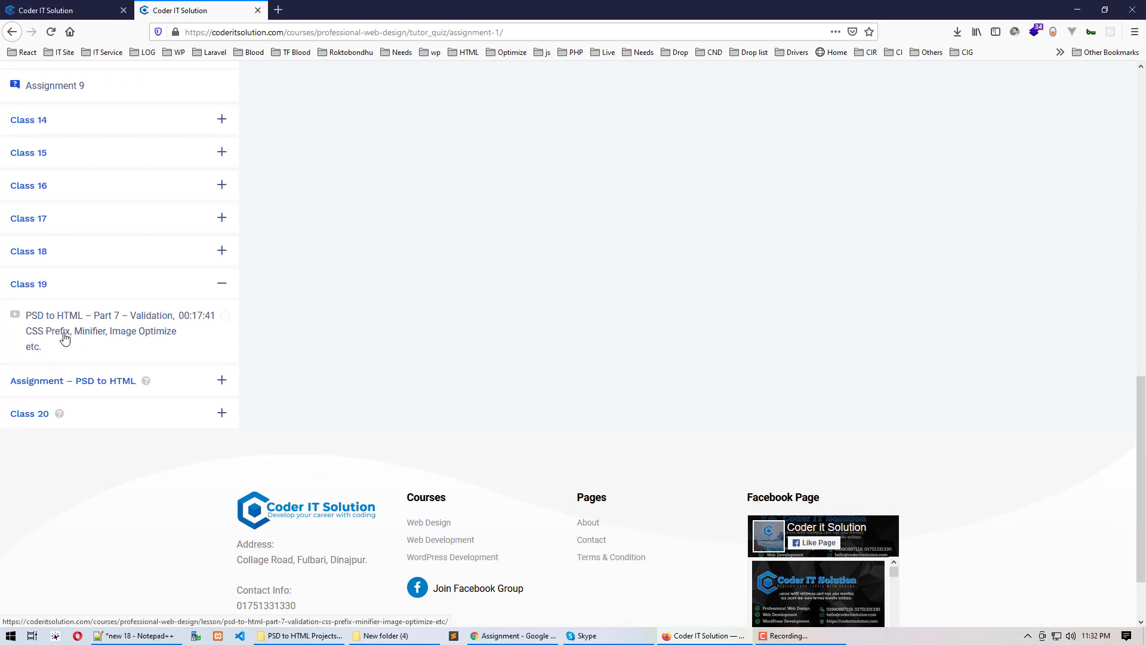
pyautogui.click(100, 281)
pyautogui.click(102, 258)
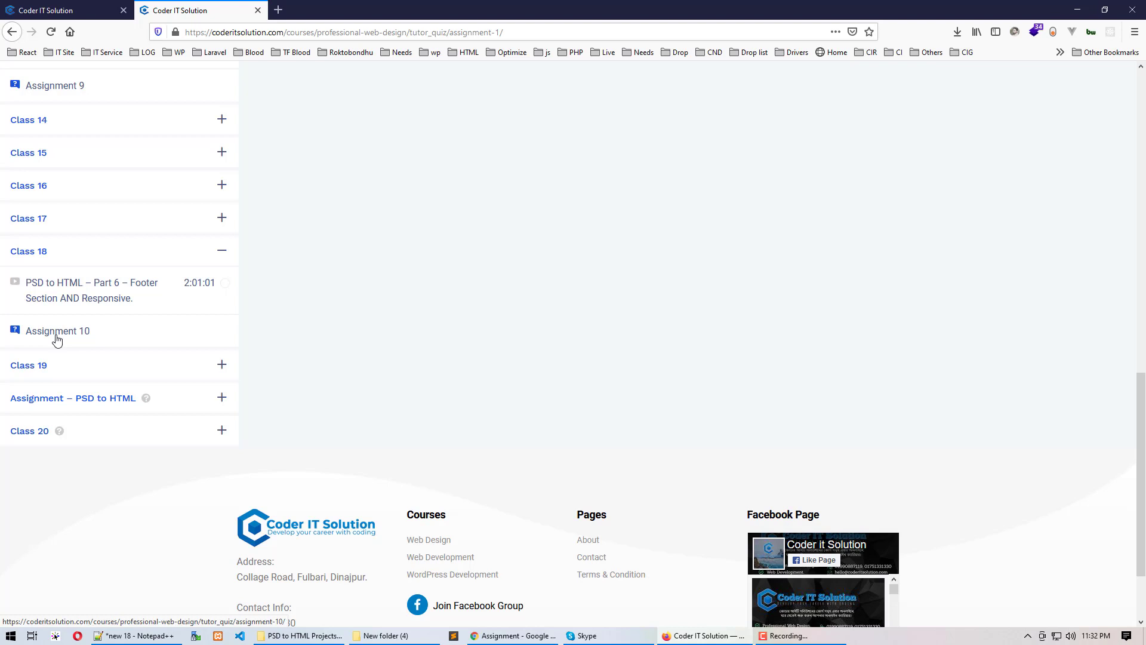
# Step: Open "Project-1: Creative Agency" from the "Assignment – PSD to HTML" section and review its PSD download link and answer form
pyautogui.click(93, 398)
pyautogui.scroll(-2, 93, 421)
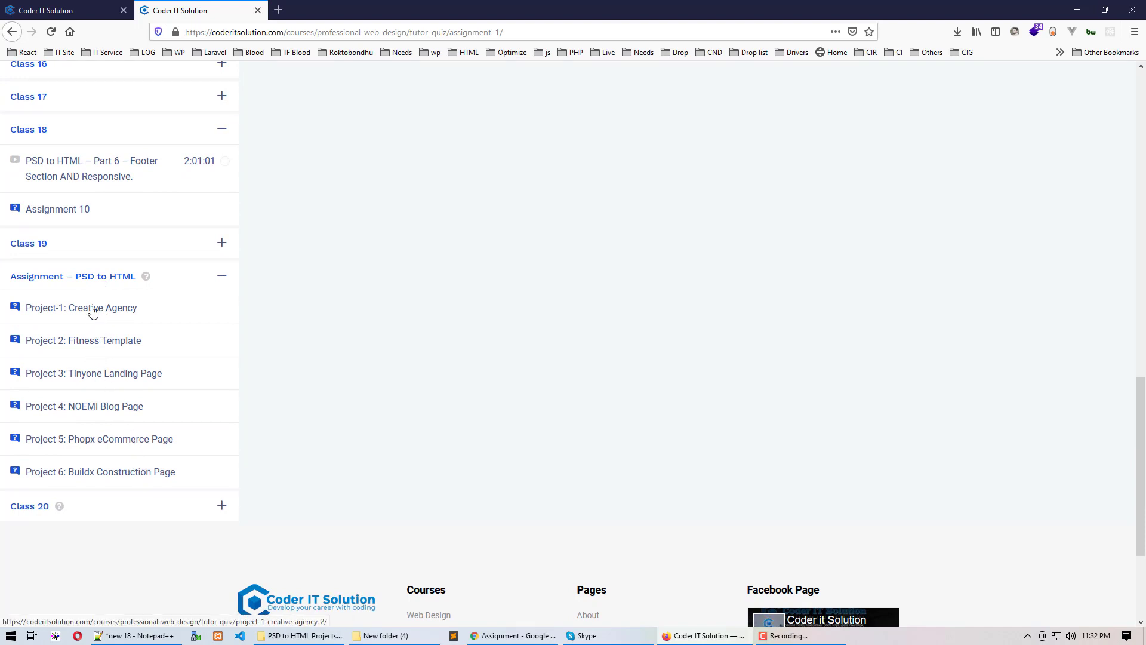
pyautogui.click(92, 308)
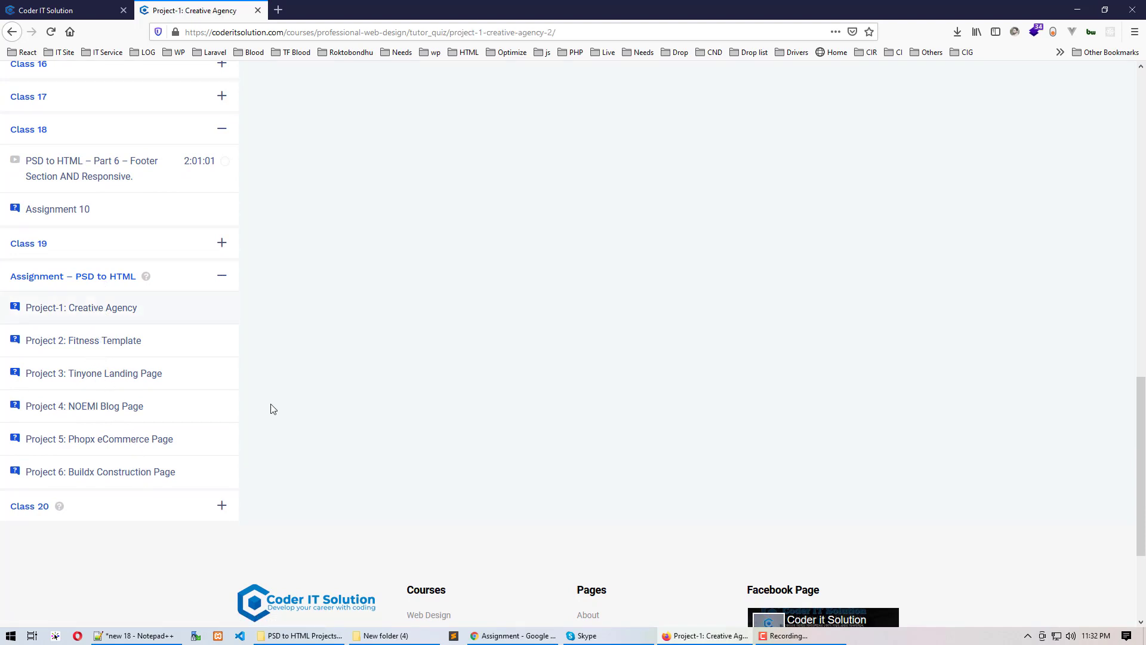
pyautogui.scroll(15, 273, 421)
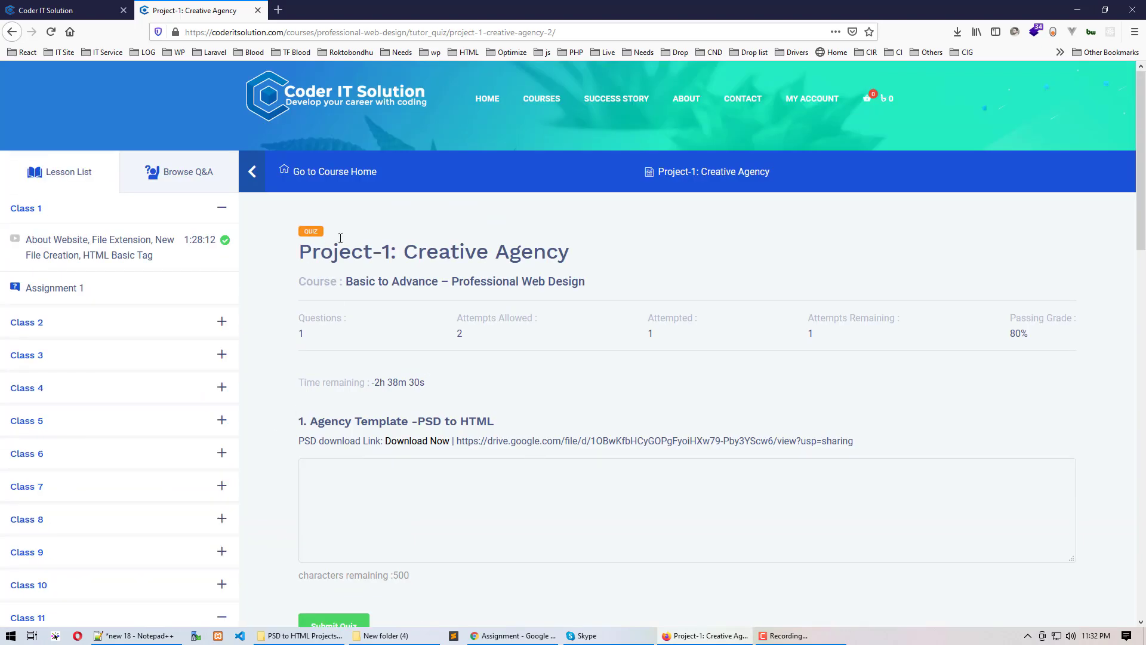
pyautogui.moveTo(310, 249); pyautogui.dragTo(593, 251)
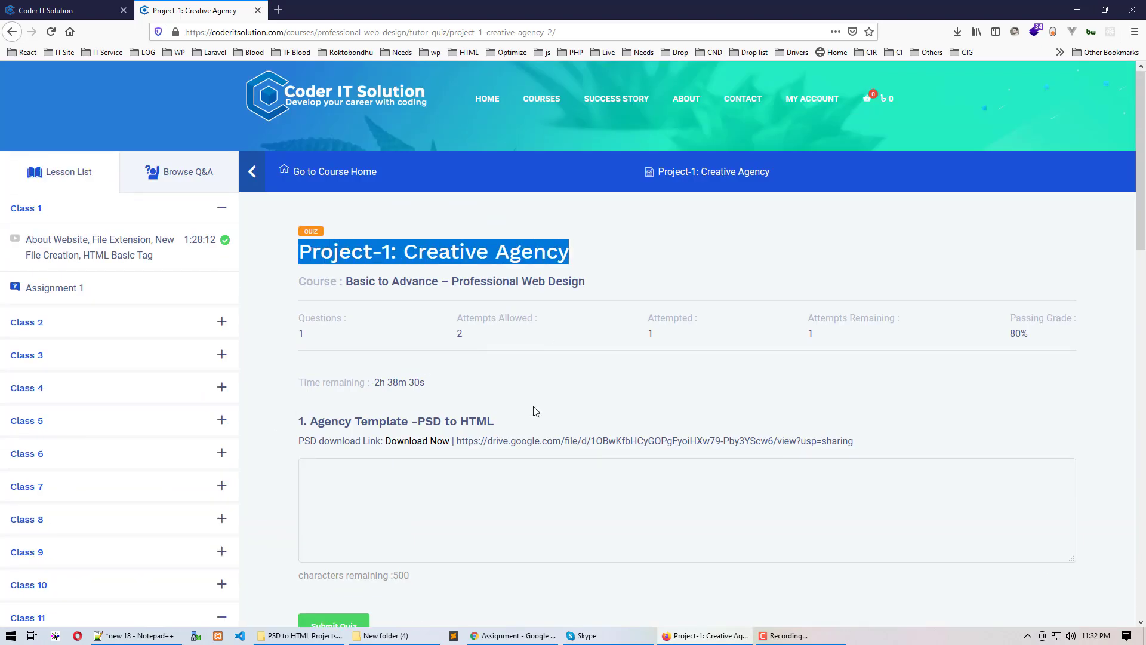
pyautogui.scroll(-2, 471, 430)
pyautogui.scroll(-2, 468, 423)
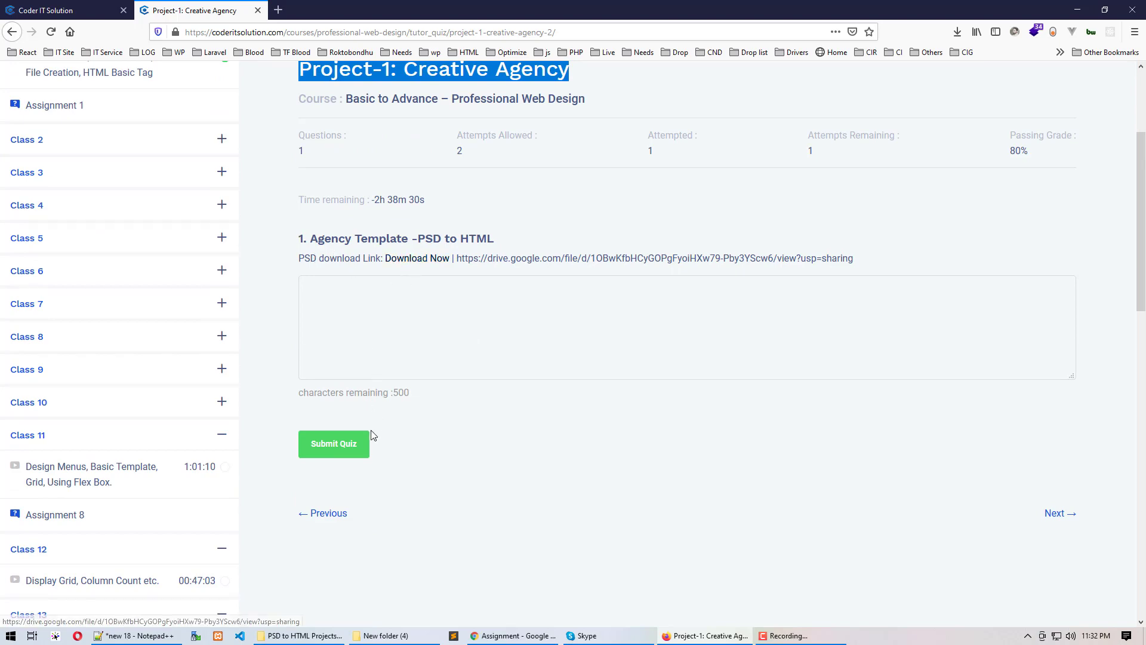
# Step: Look through the six projects under "Assignment – PSD to HTML" and return to the Project-1 answer form
pyautogui.scroll(-5, 371, 435)
pyautogui.scroll(-6, 169, 384)
pyautogui.scroll(4, 128, 287)
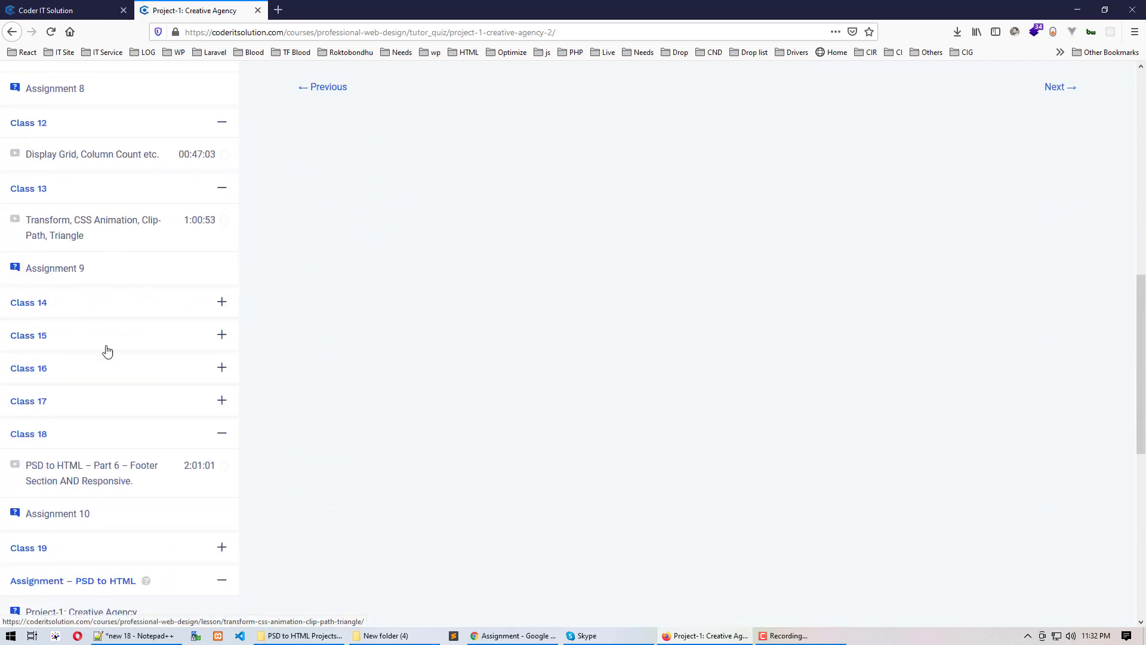
pyautogui.scroll(-2, 118, 417)
pyautogui.scroll(-3, 101, 245)
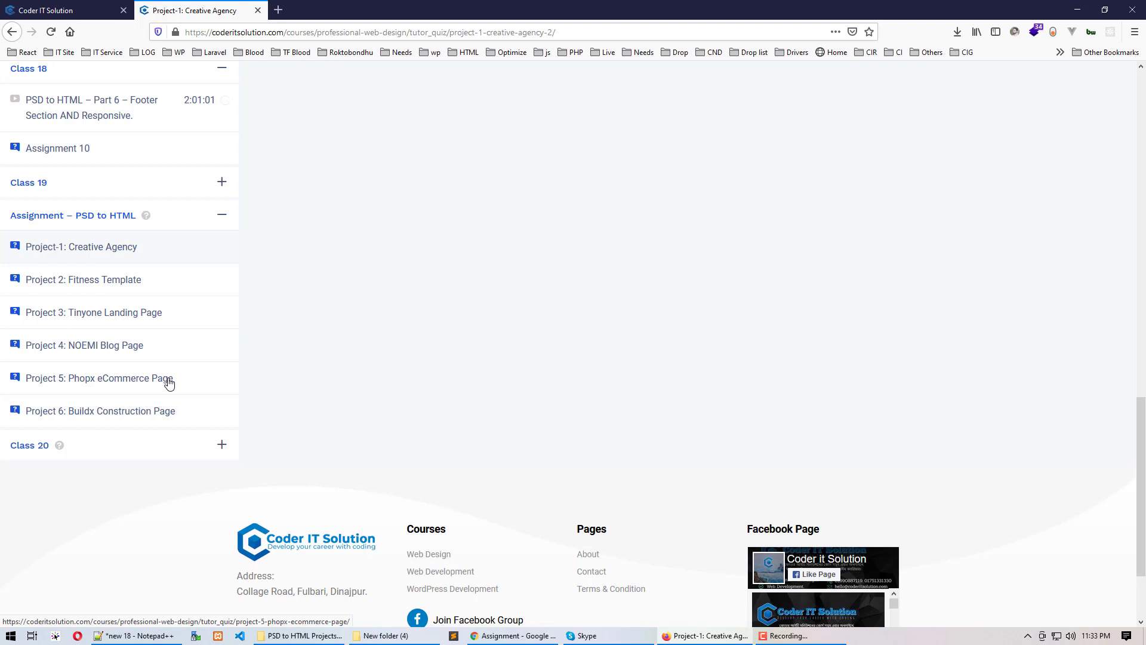
pyautogui.scroll(10, 589, 293)
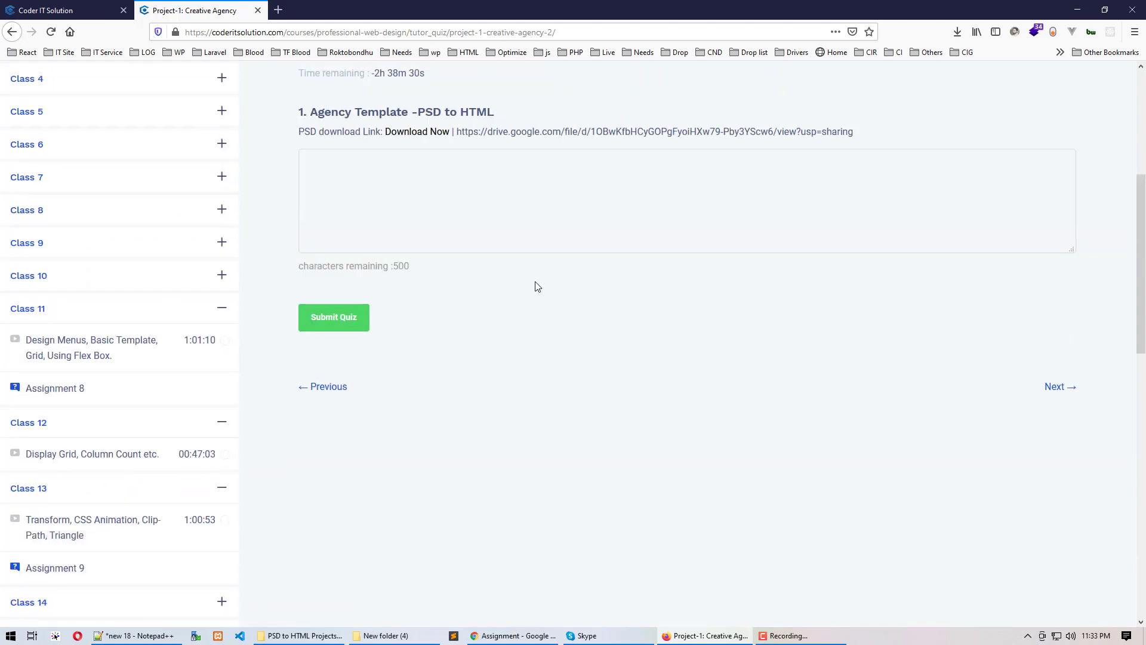
# Step: Review the Project-1: Creative Agency quiz details and the projects listed under "Assignment – PSD to HTML" in the lesson list
pyautogui.scroll(4, 433, 202)
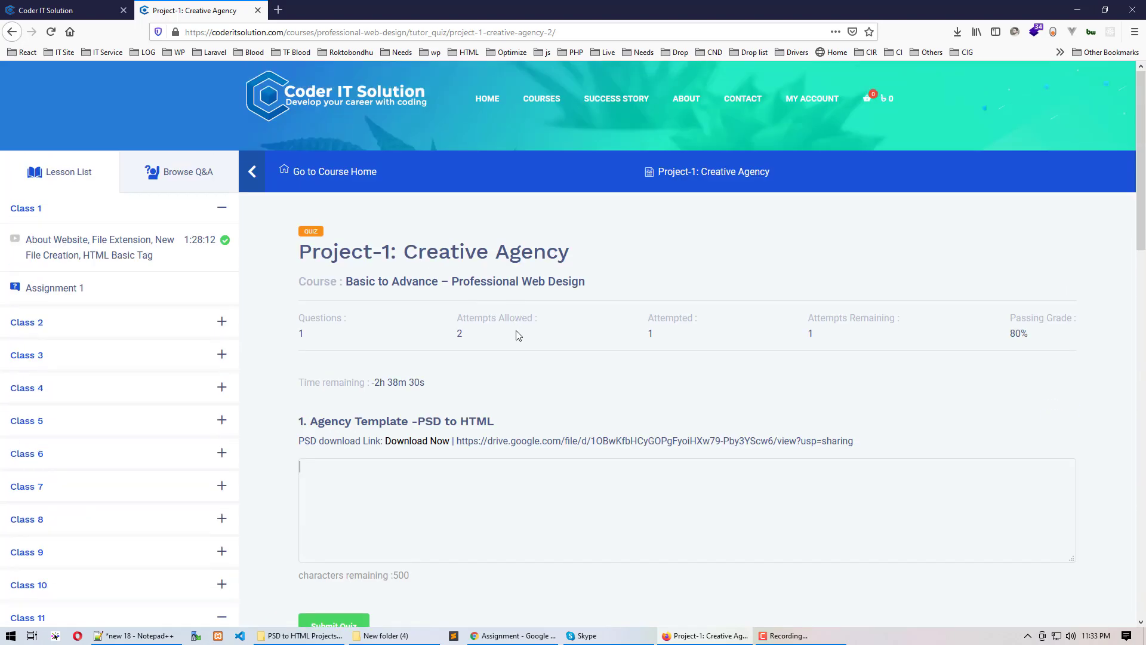
pyautogui.scroll(-11, 515, 332)
pyautogui.scroll(-5, 518, 332)
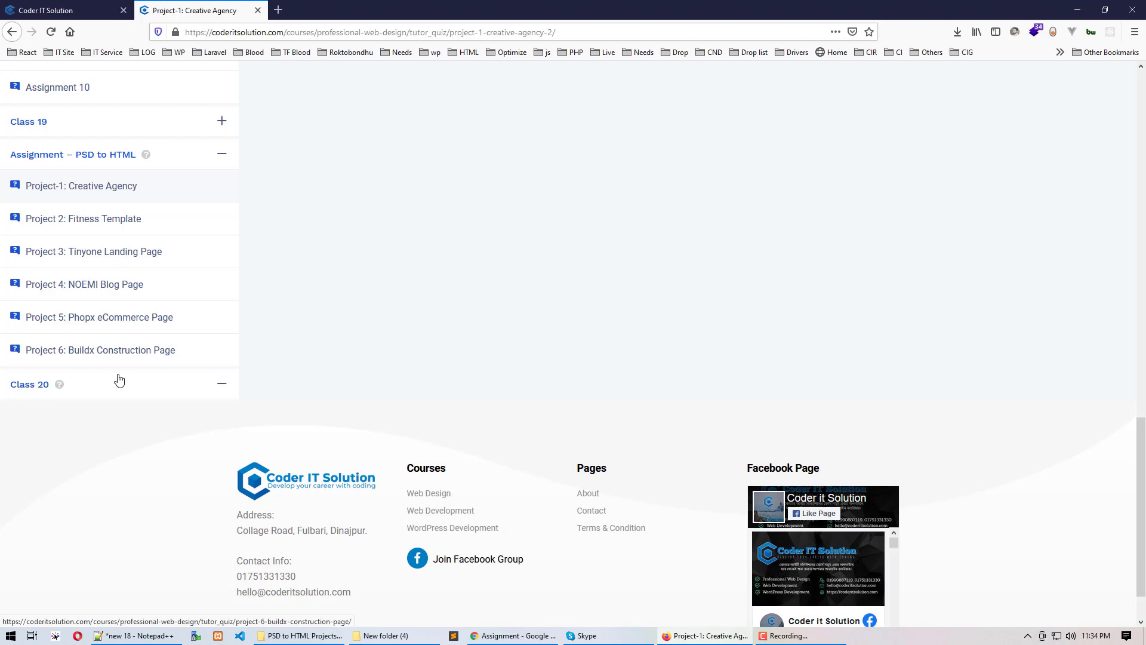
pyautogui.scroll(2, 120, 380)
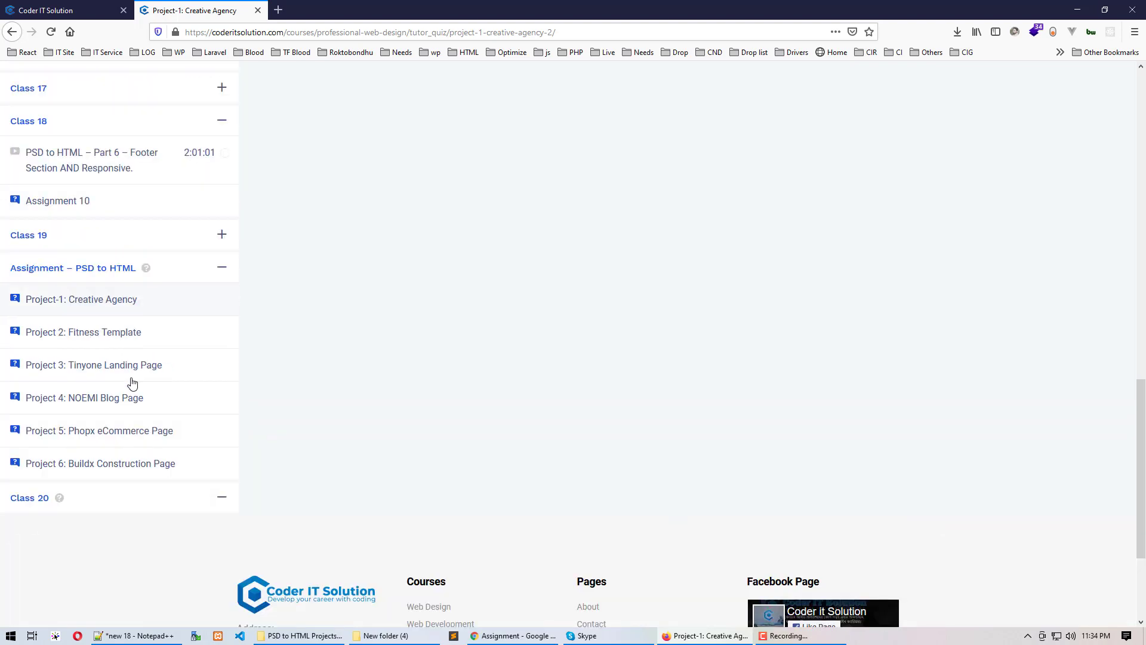
pyautogui.scroll(1, 132, 384)
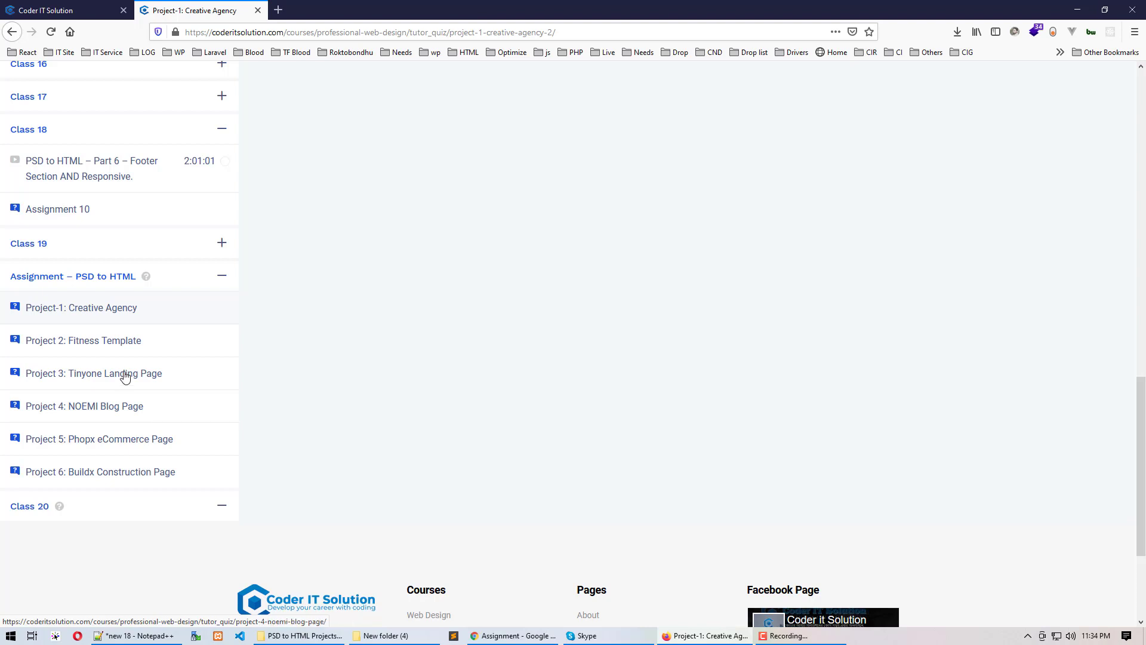
pyautogui.scroll(4, 119, 361)
pyautogui.scroll(-4, 131, 384)
pyautogui.scroll(5, 114, 437)
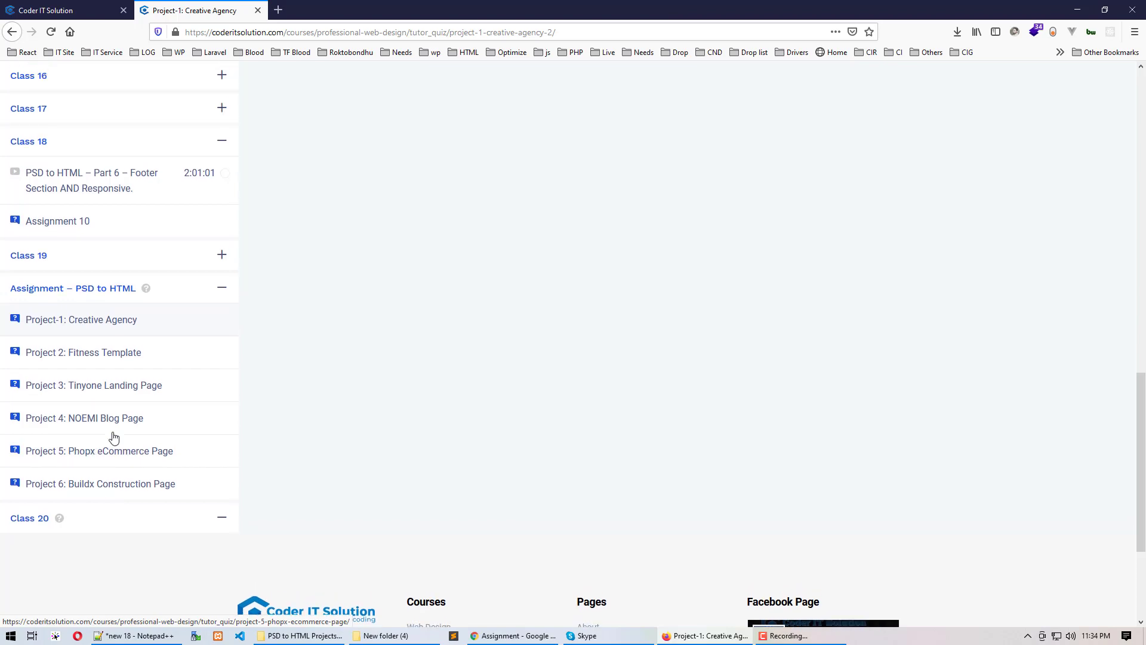
# Step: Open the Terms & Condition page from the site footer's Pages links
pyautogui.scroll(-4, 114, 437)
pyautogui.scroll(-4, 114, 437)
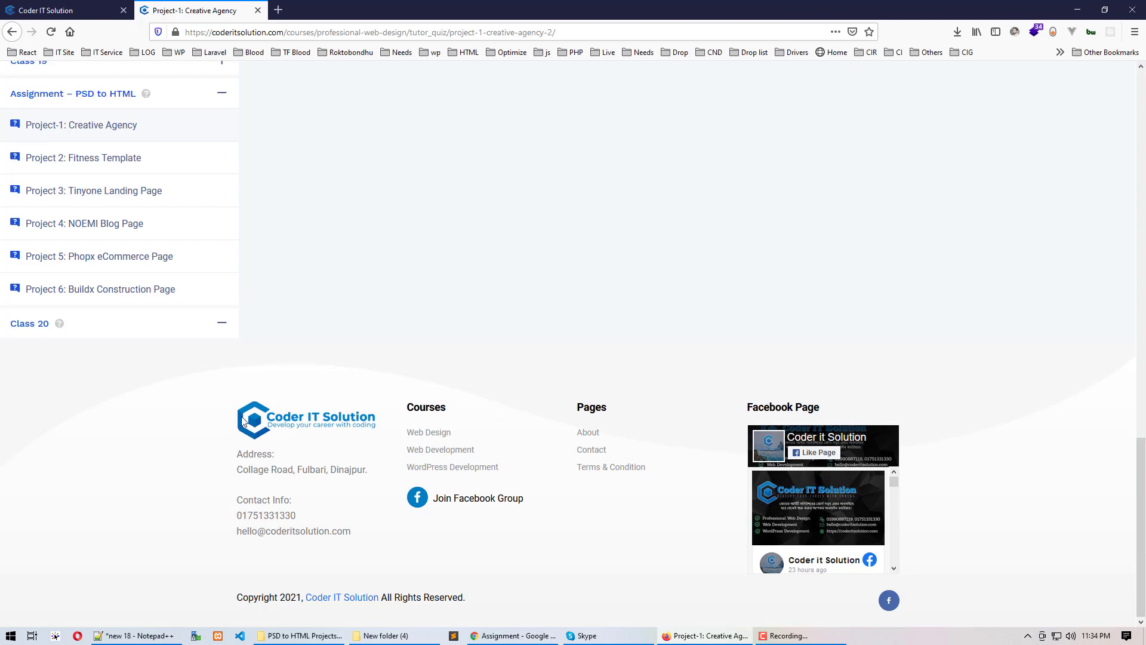
pyautogui.click(613, 473)
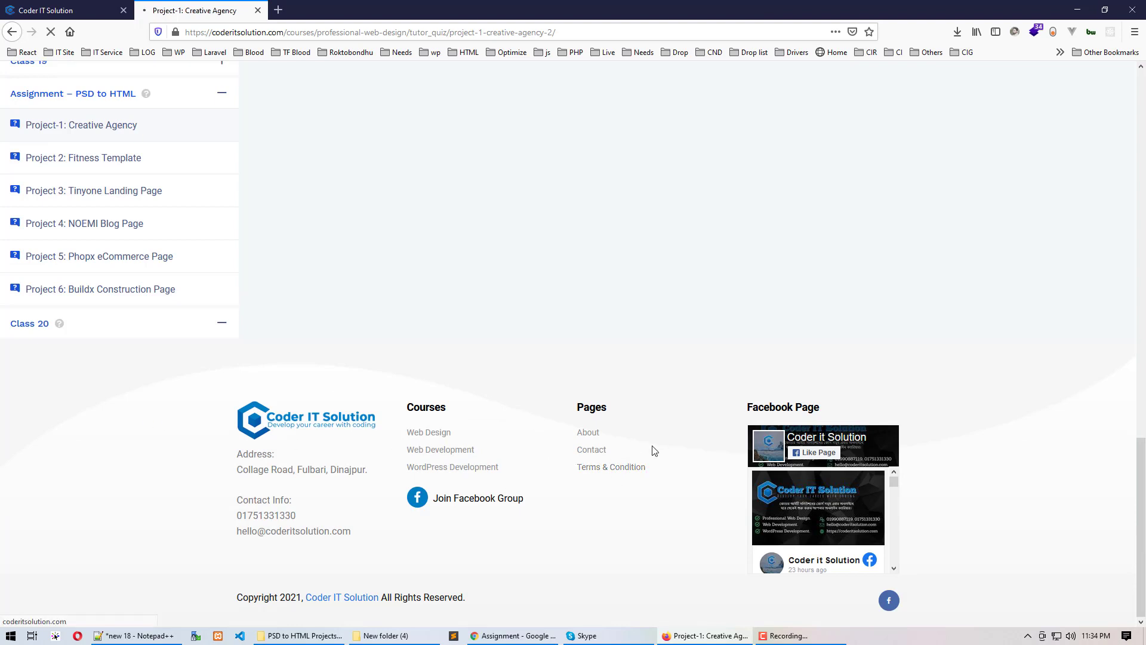